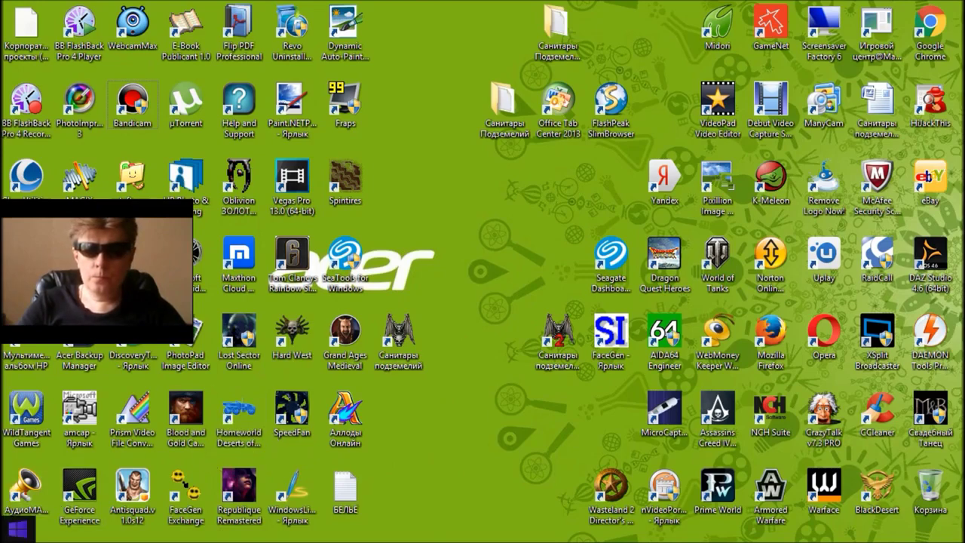
Step: Open the Display (Экран) settings in the Control Panel
{"action": "right_click", "coordinate": [6, 536]}
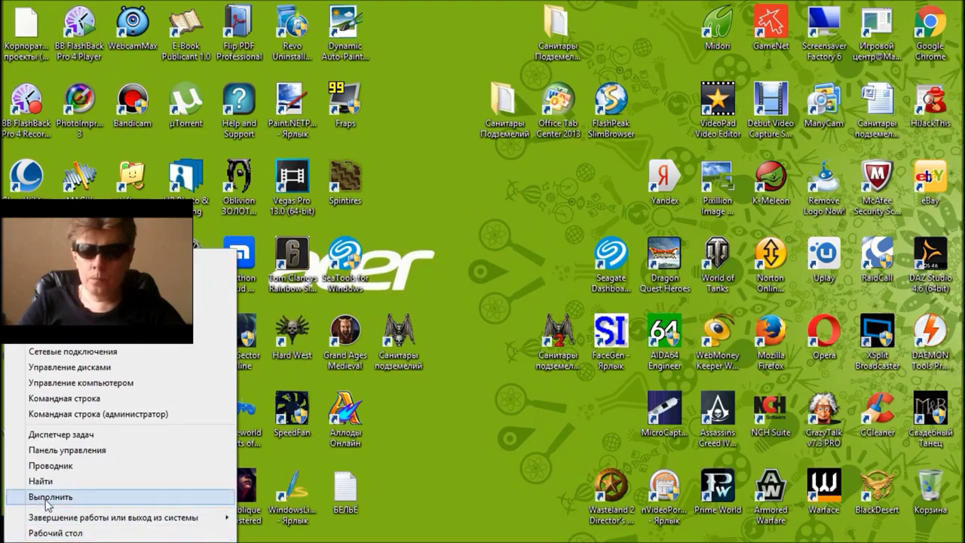
{"action": "left_click", "coordinate": [89, 452]}
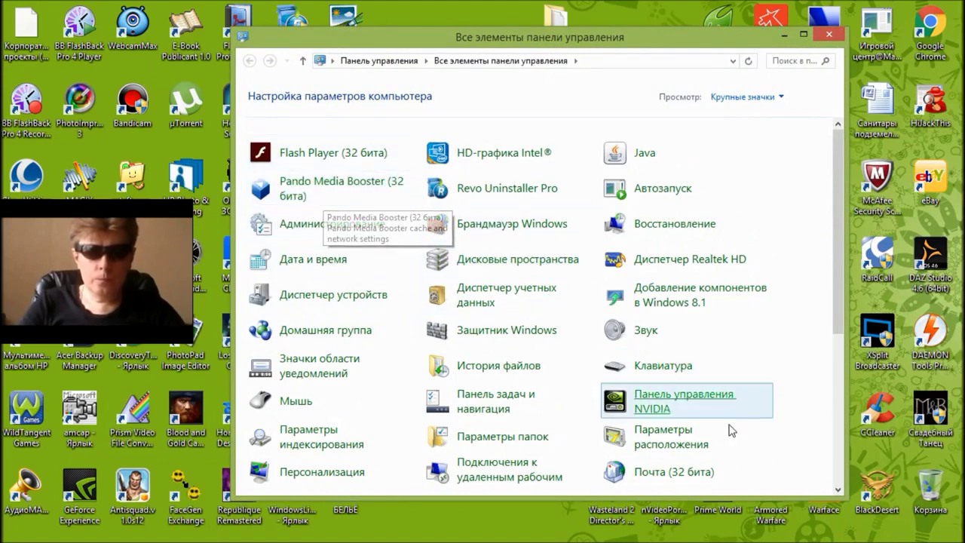
{"action": "scroll", "coordinate": [697, 400], "scroll_direction": "down", "scroll_amount": 5}
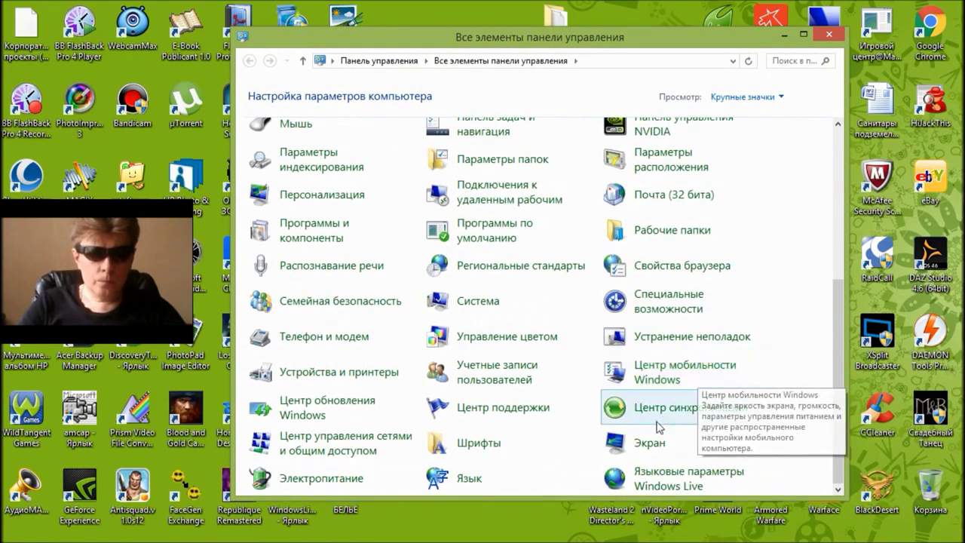
{"action": "left_click", "coordinate": [620, 451]}
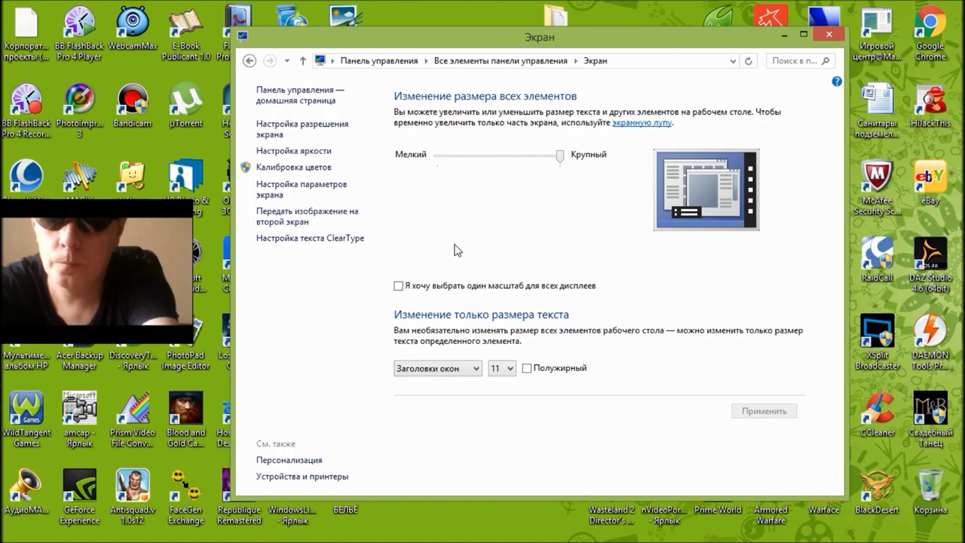
Step: Bring up the projection mode switcher and choose showing the desktop on the external monitor only
{"action": "key", "text": "super+p"}
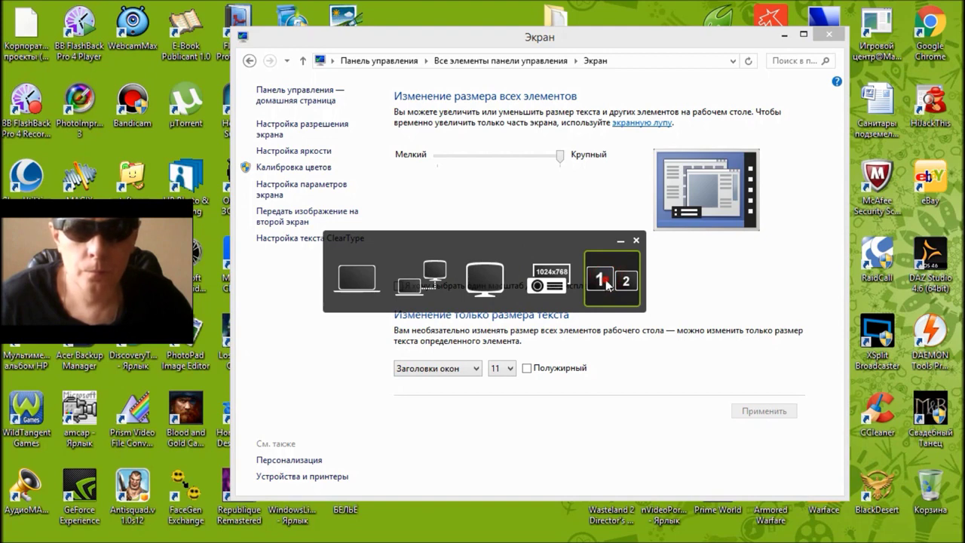
{"action": "left_click", "coordinate": [667, 286]}
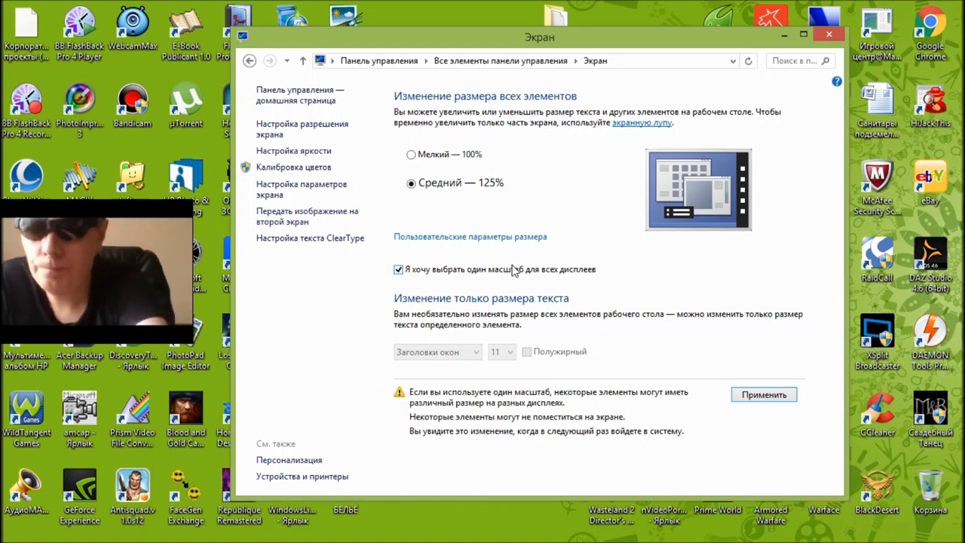
{"action": "key", "text": "super+p"}
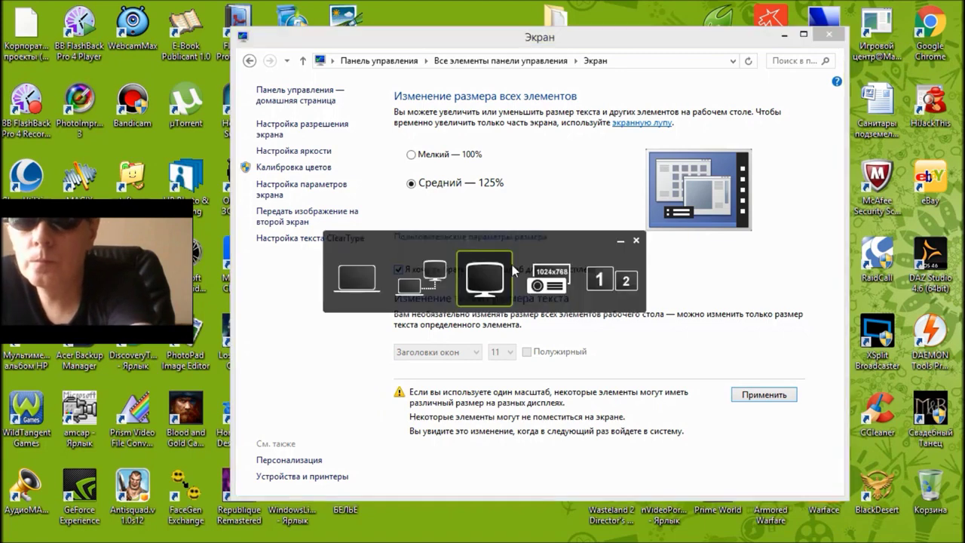
{"action": "left_click", "coordinate": [513, 272]}
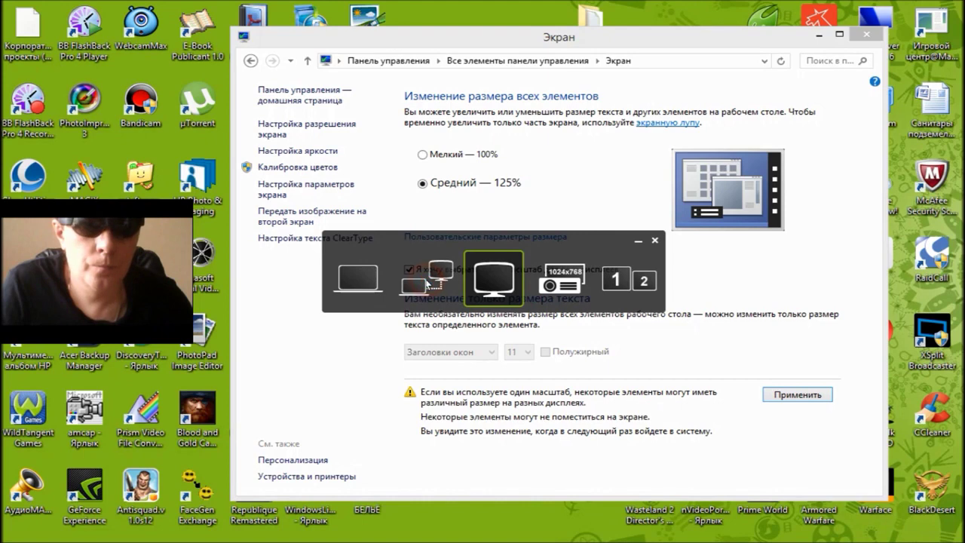
Step: Change the projection mode to duplicating the laptop screen on the second monitor
{"action": "key", "text": "super+p"}
{"action": "key", "text": "super+p"}
{"action": "left_click", "coordinate": [428, 283]}
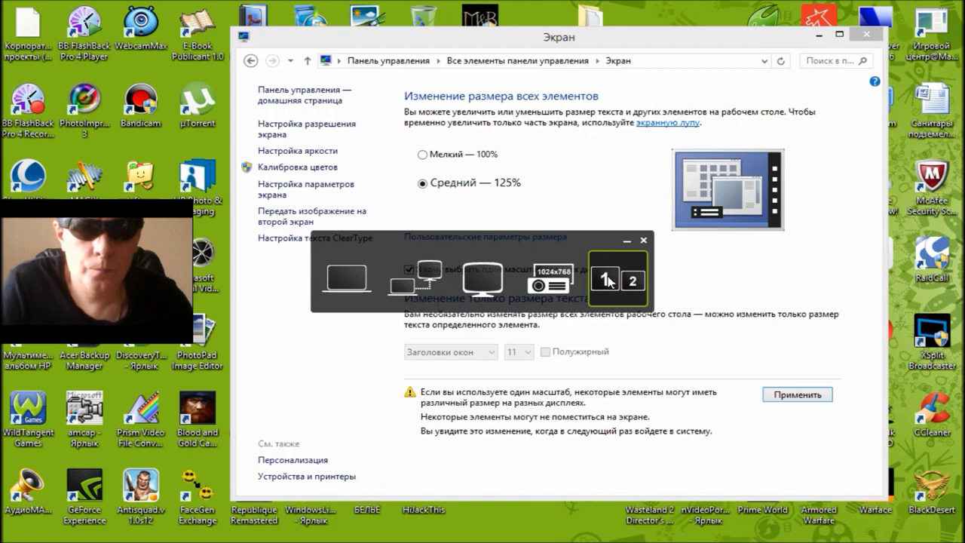
Step: Try the monitor-only, laptop-only and duplicate projection modes, and dismiss the mode switcher
{"action": "left_click", "coordinate": [481, 286]}
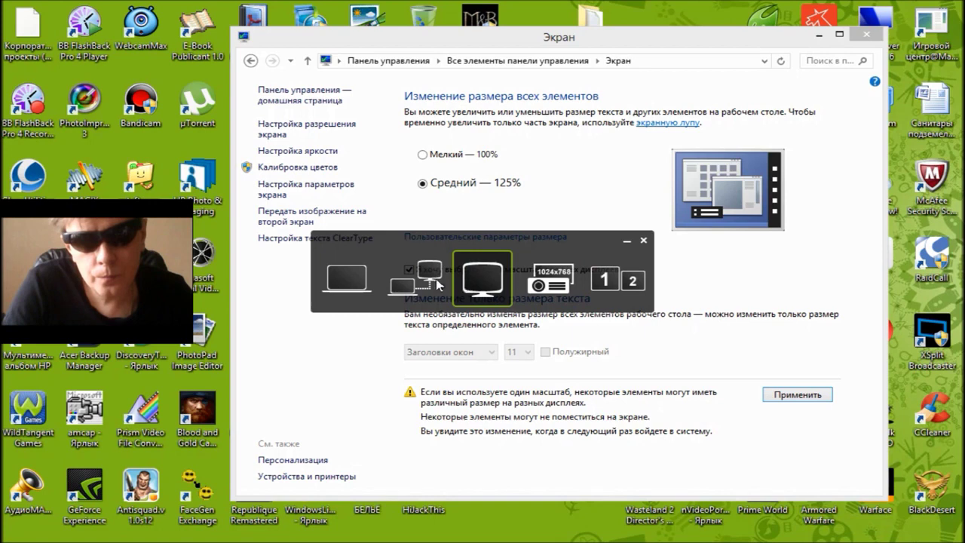
{"action": "left_click", "coordinate": [348, 284]}
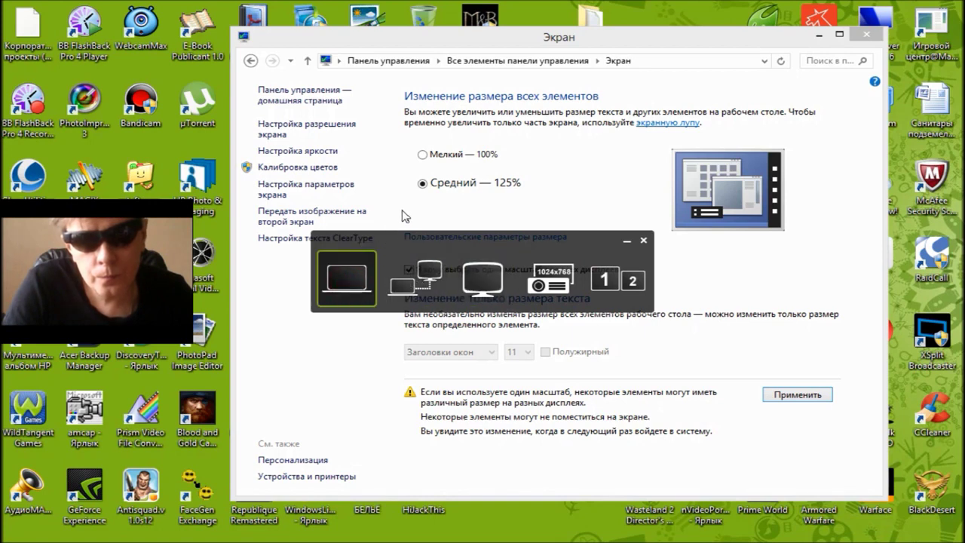
{"action": "left_click", "coordinate": [362, 271]}
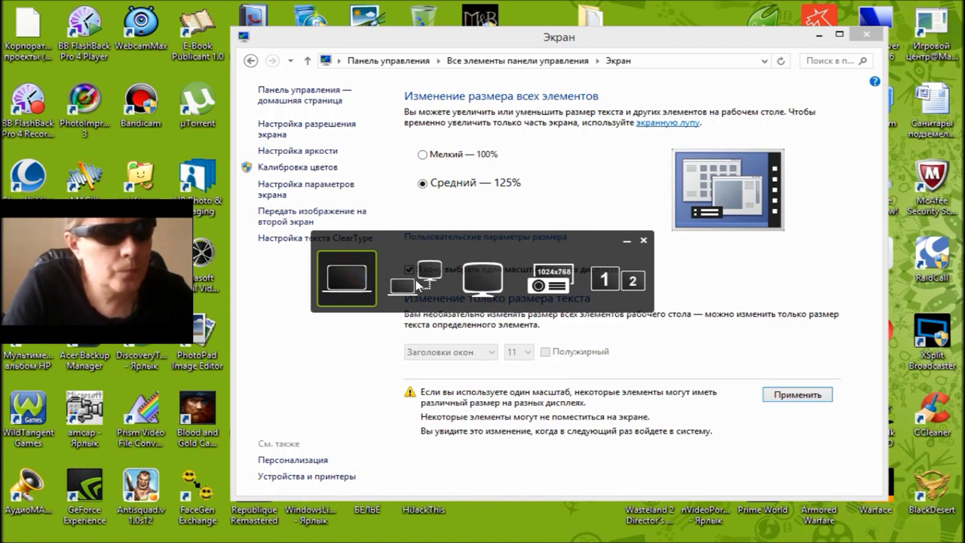
{"action": "left_click", "coordinate": [416, 279]}
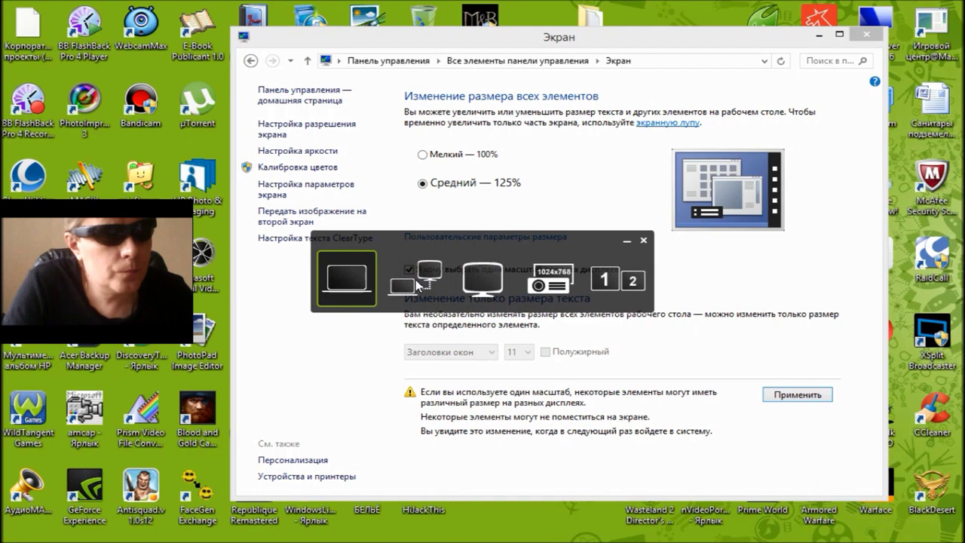
{"action": "left_click", "coordinate": [644, 240]}
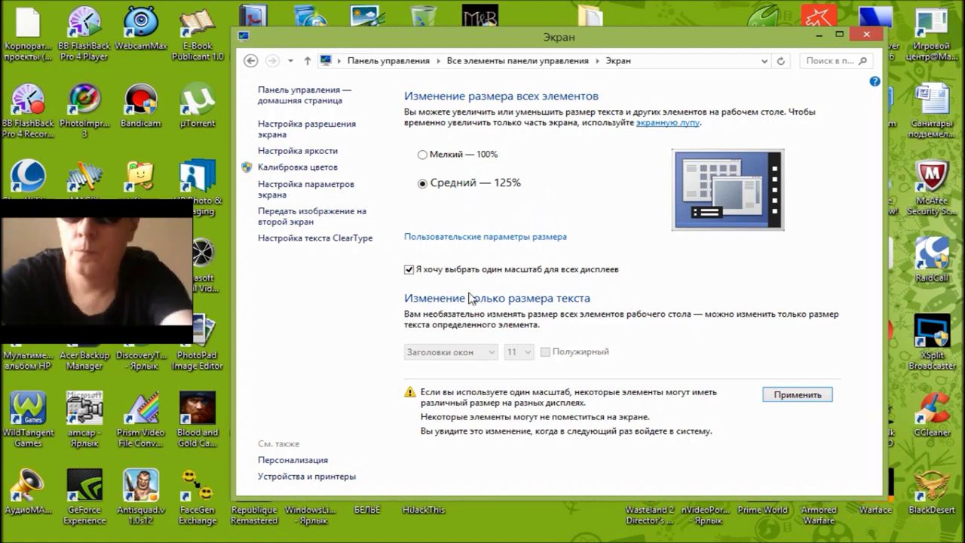
Step: Cycle through the projection modes to the extended 1-2 desktop option and close the mode switcher
{"action": "key", "text": "super+p"}
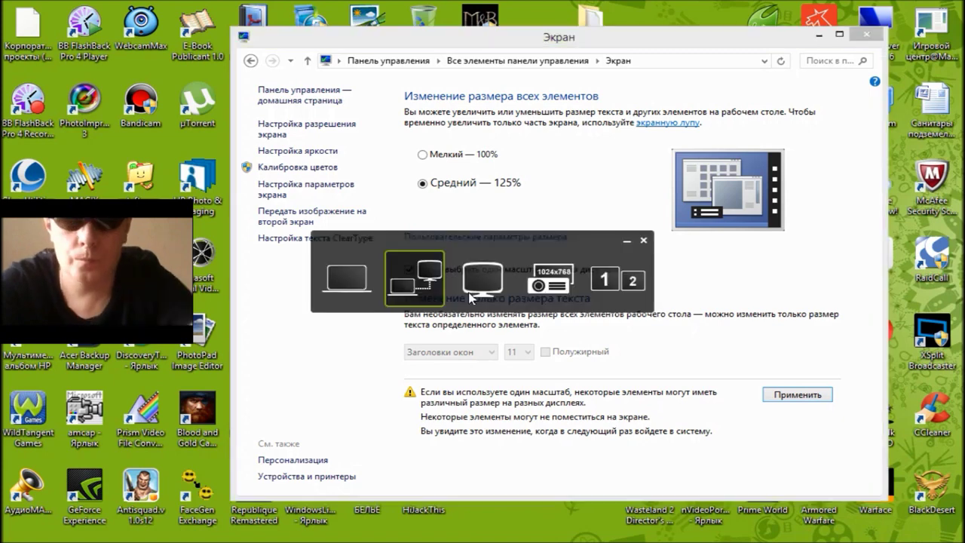
{"action": "key", "text": "super+p"}
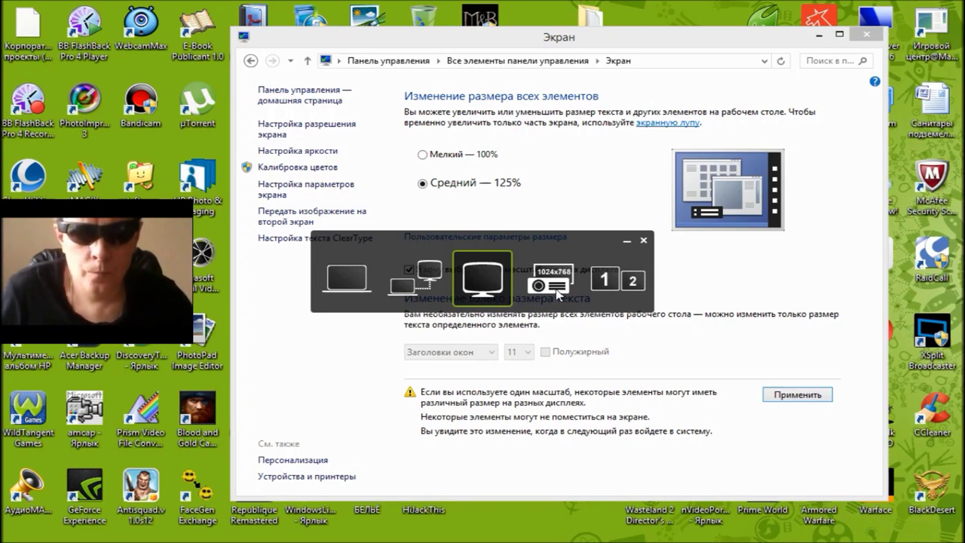
{"action": "left_click", "coordinate": [633, 281]}
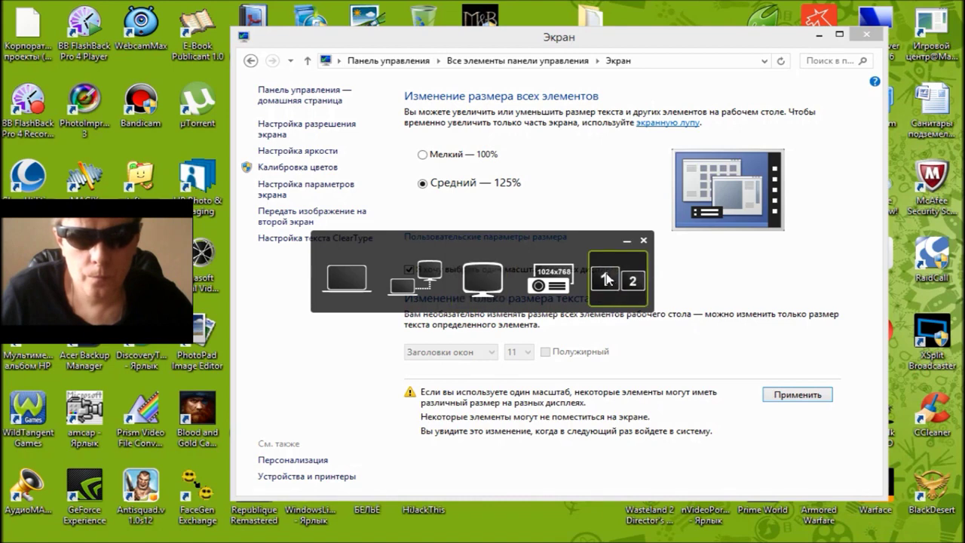
{"action": "left_click", "coordinate": [643, 240]}
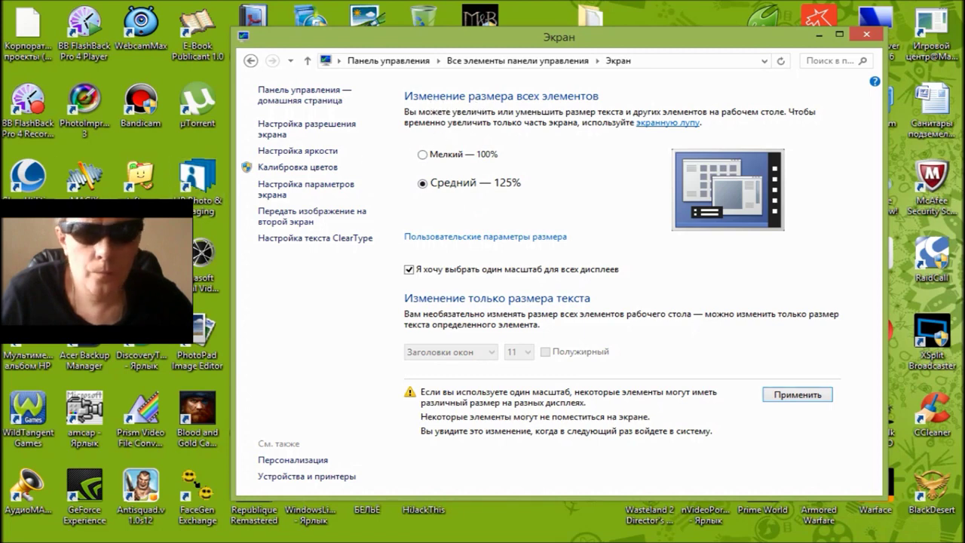
Step: Look over the custom scaling, screen resolution and brightness pages, returning to the Display settings
{"action": "left_click", "coordinate": [487, 238]}
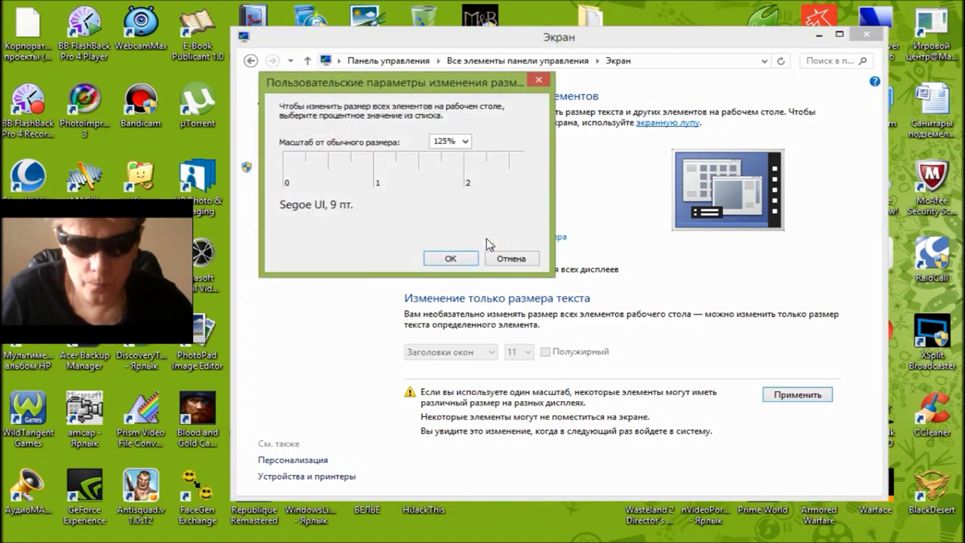
{"action": "left_click", "coordinate": [540, 79]}
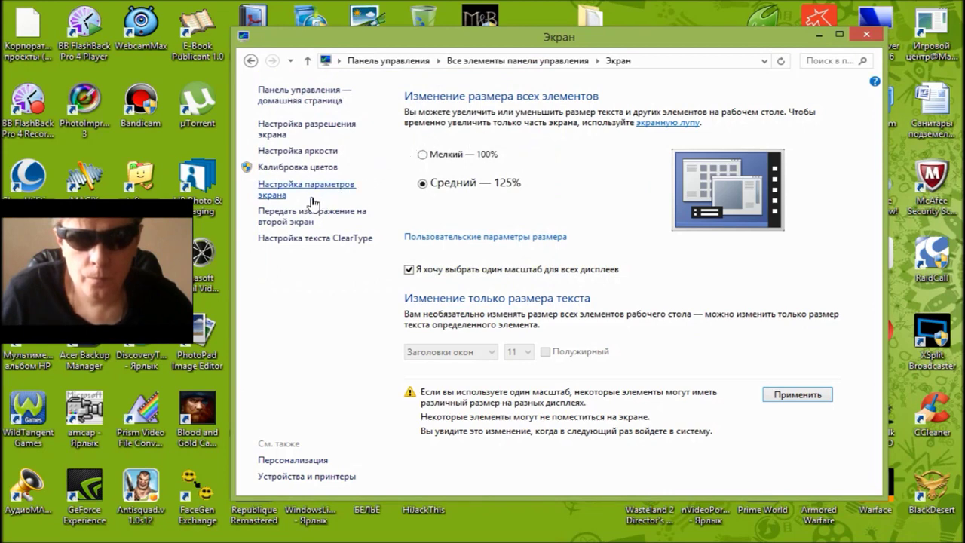
{"action": "left_click", "coordinate": [290, 130]}
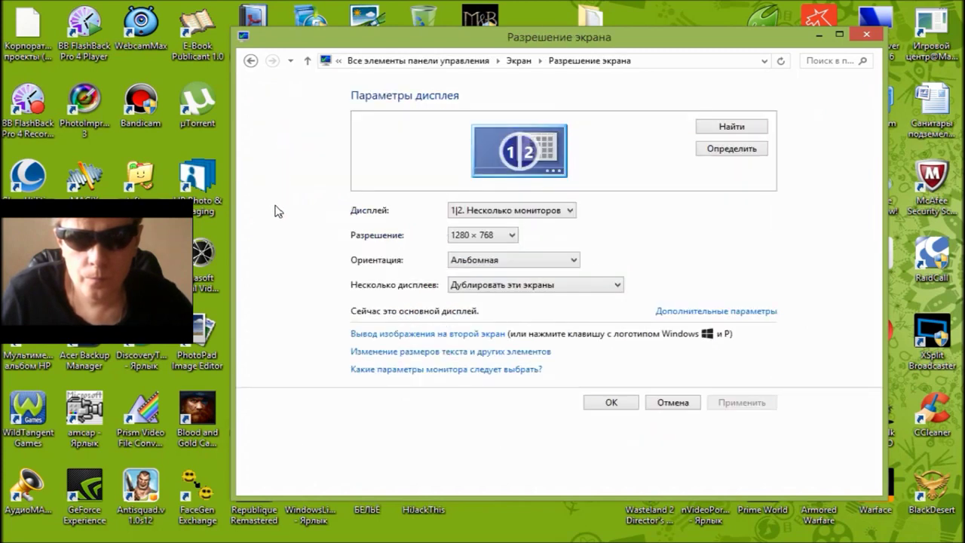
{"action": "left_click", "coordinate": [250, 61]}
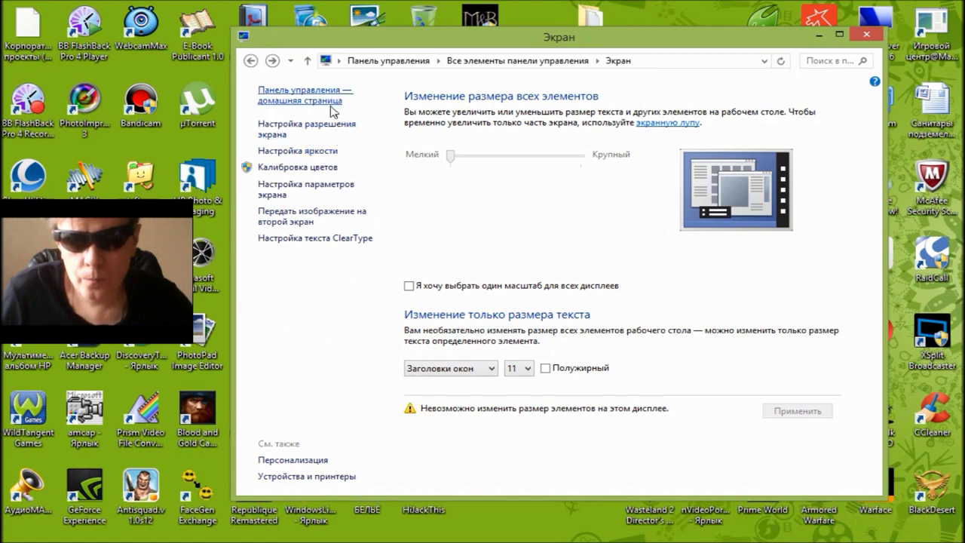
{"action": "left_click", "coordinate": [312, 151]}
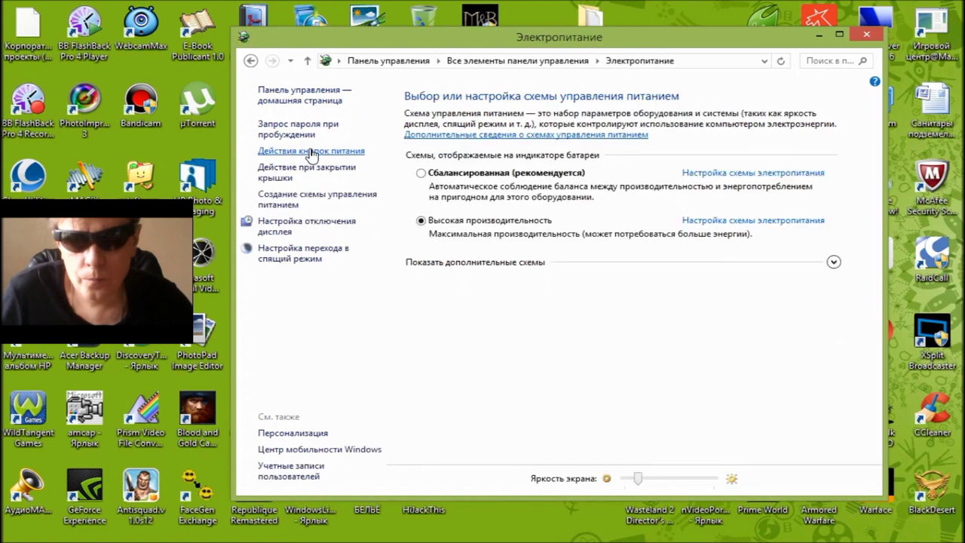
{"action": "left_click", "coordinate": [251, 61]}
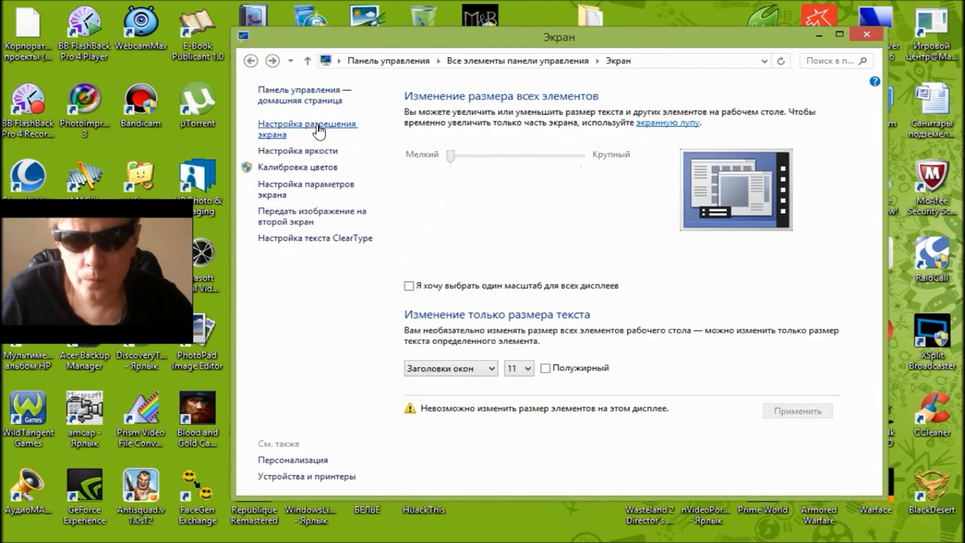
Step: Open the screen resolution settings and examine the available display, resolution and orientation options
{"action": "left_click", "coordinate": [314, 130]}
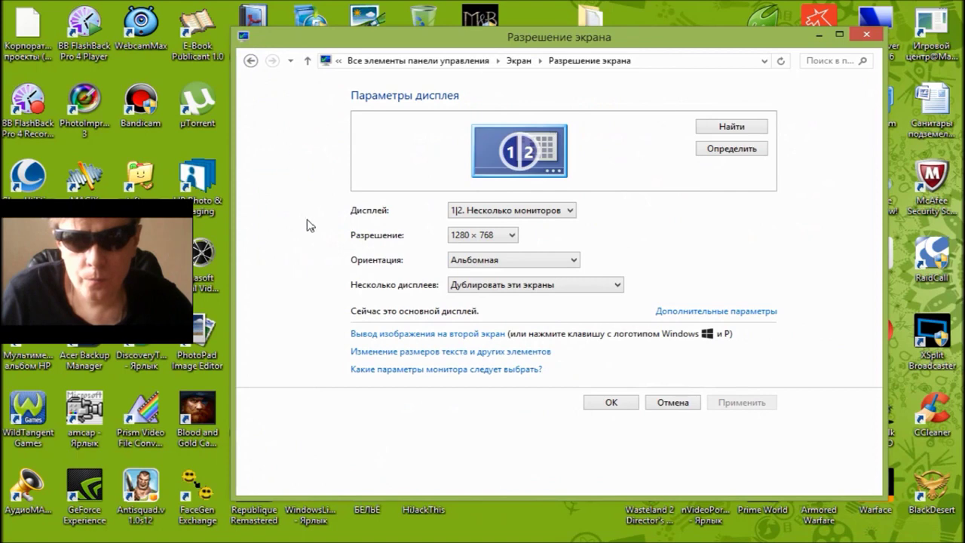
{"action": "left_click", "coordinate": [571, 212]}
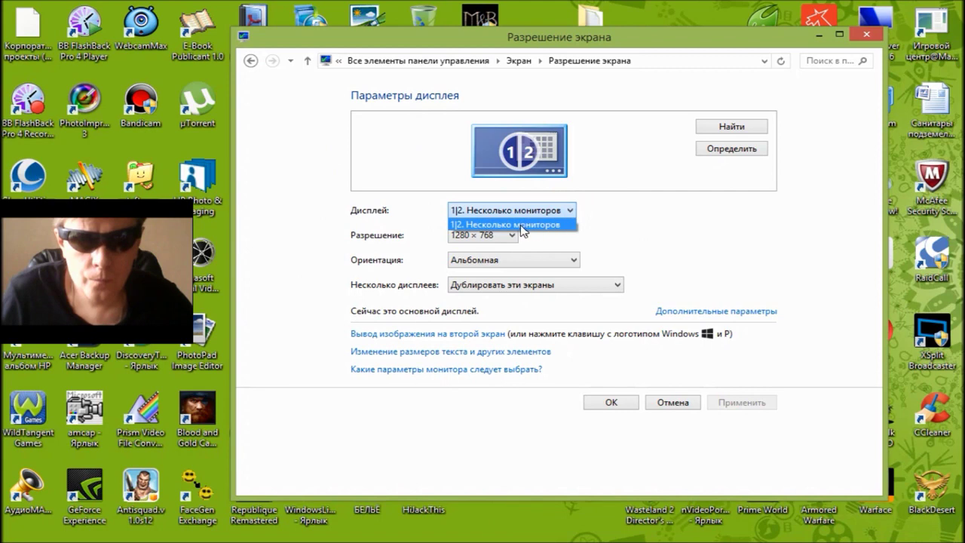
{"action": "left_click", "coordinate": [602, 217]}
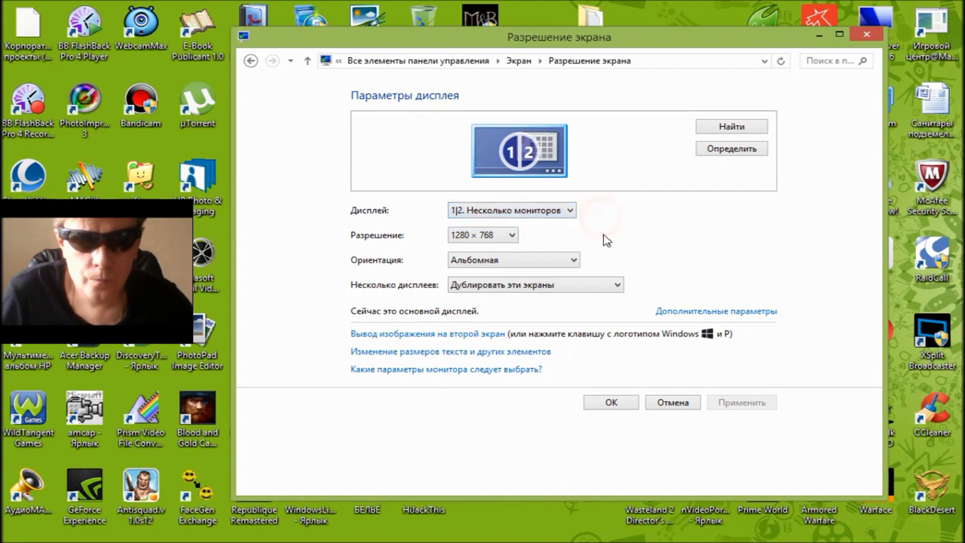
{"action": "left_click", "coordinate": [512, 236]}
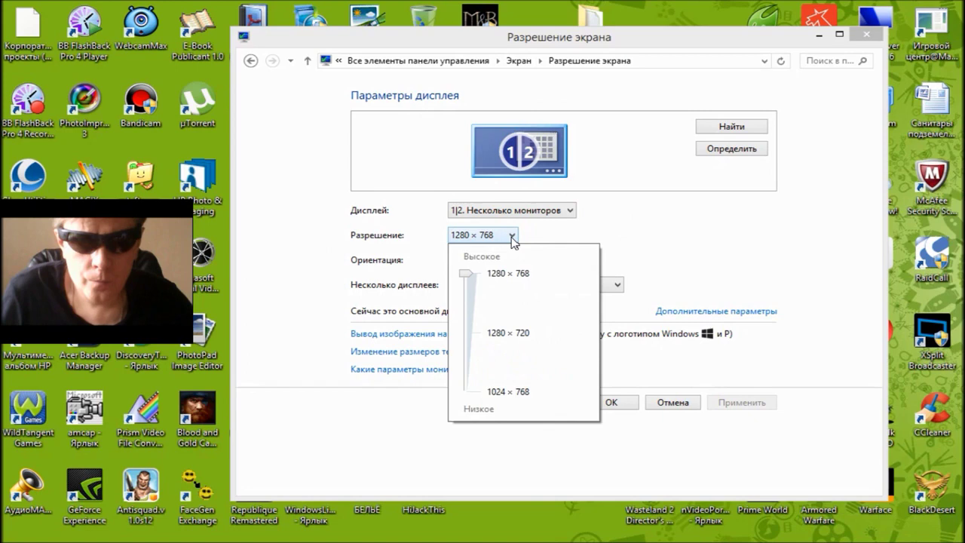
{"action": "left_click", "coordinate": [513, 237]}
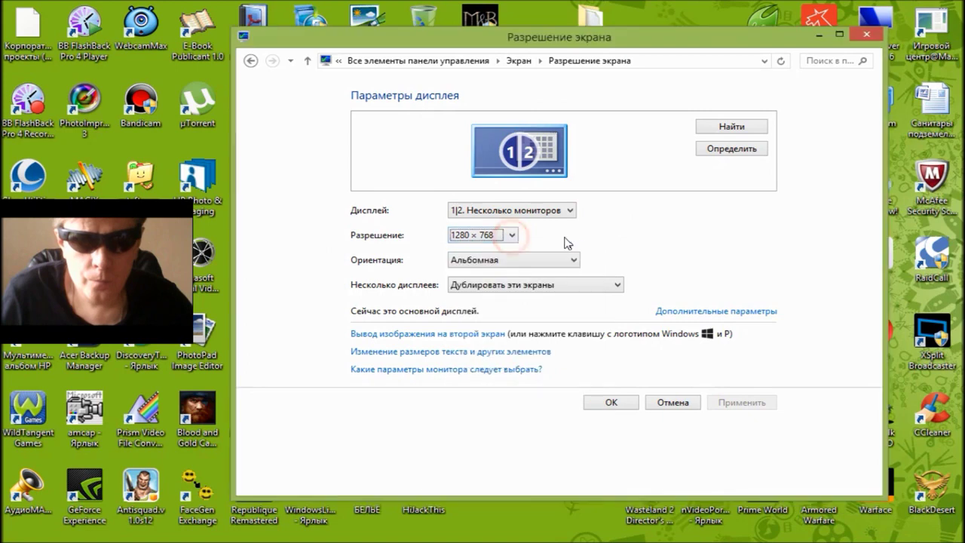
{"action": "left_click", "coordinate": [512, 236]}
{"action": "left_click", "coordinate": [512, 236]}
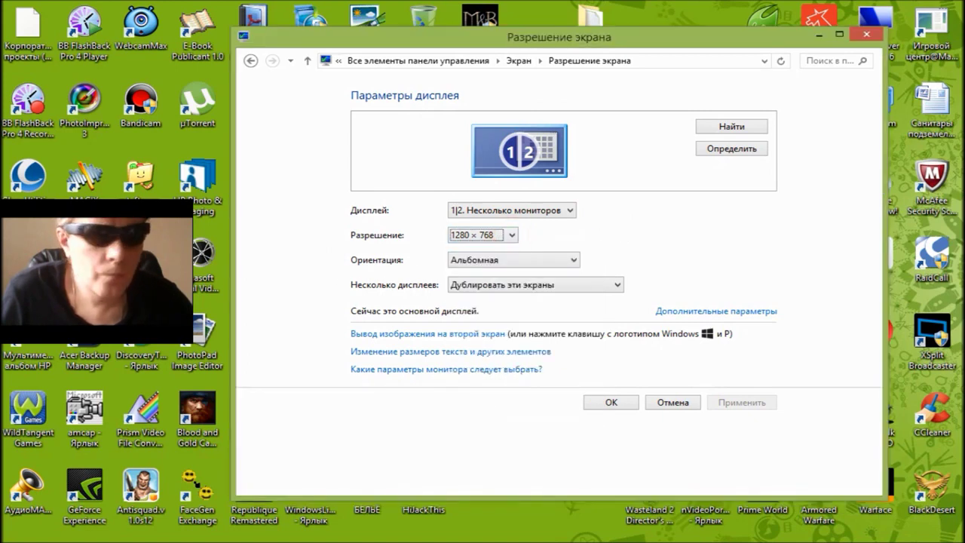
{"action": "left_click", "coordinate": [580, 260]}
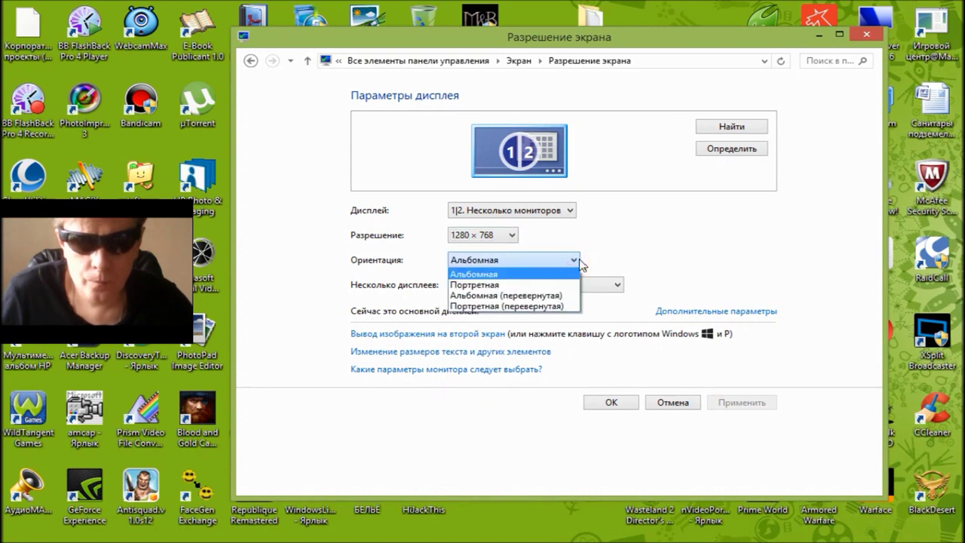
{"action": "left_click", "coordinate": [577, 259]}
Step: Set the multiple displays option to "Расширить эти экраны", apply it and keep the new display settings
{"action": "left_click", "coordinate": [617, 286]}
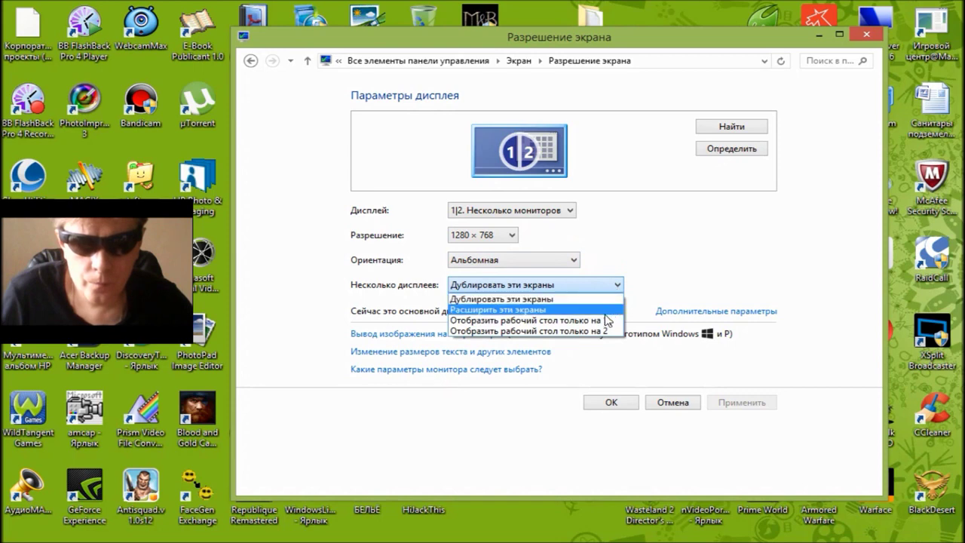
{"action": "left_click", "coordinate": [544, 311]}
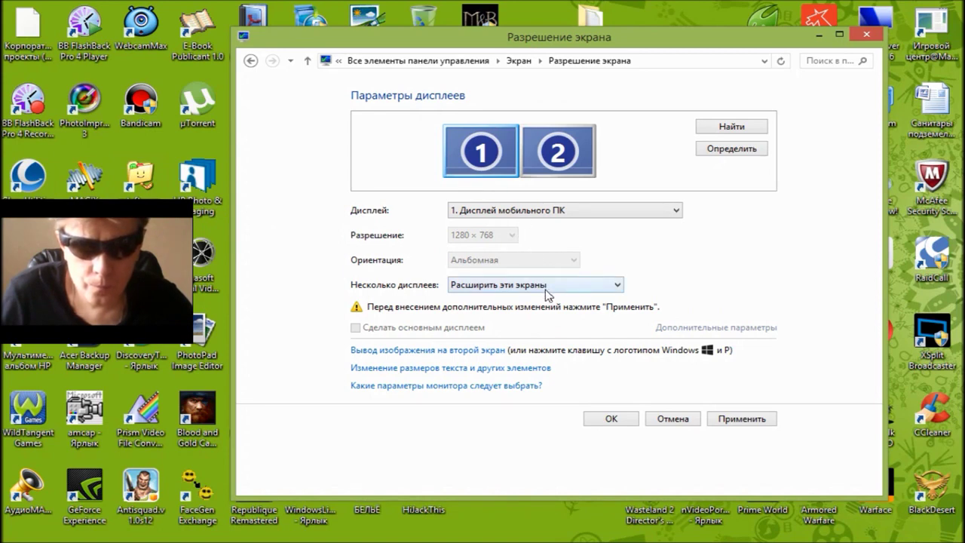
{"action": "left_click", "coordinate": [761, 423]}
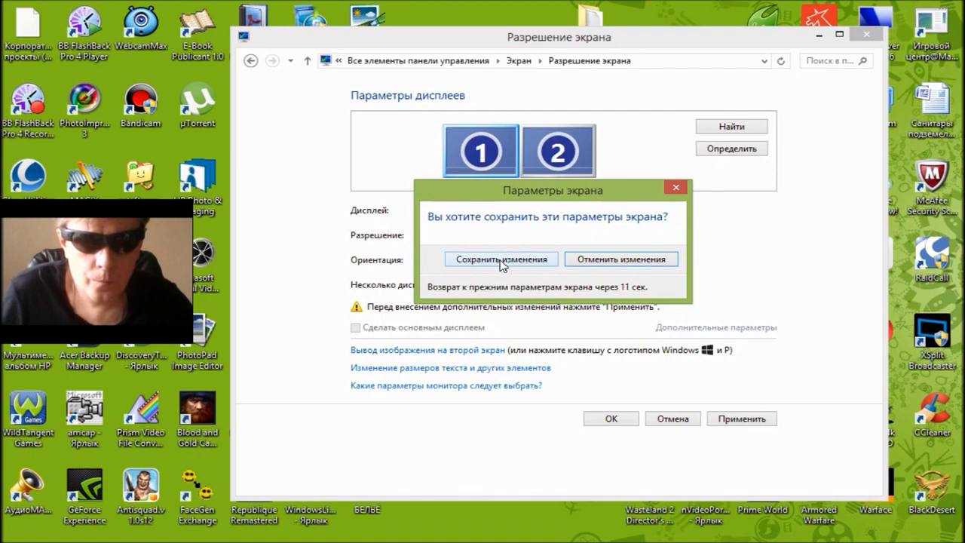
{"action": "left_click", "coordinate": [502, 259]}
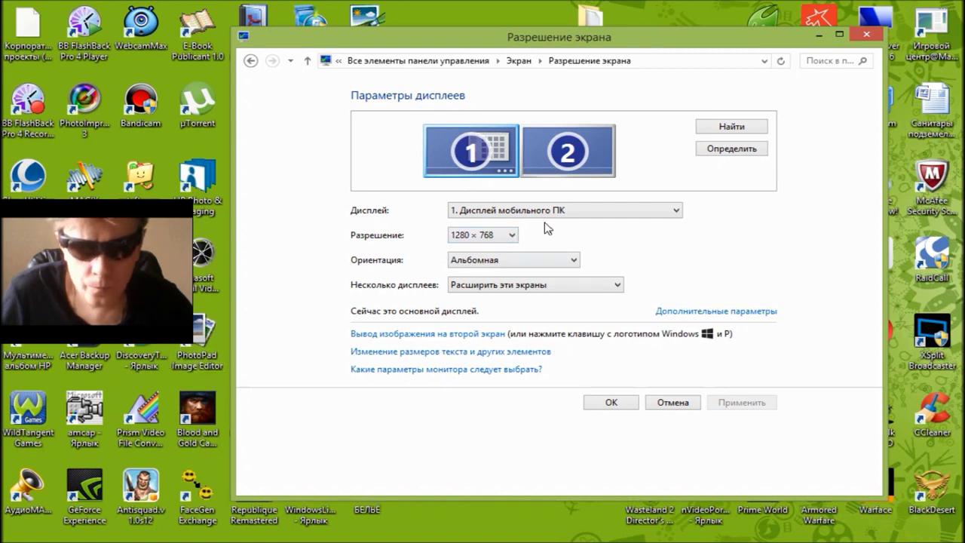
Step: Examine the list of available displays and the orientation options for the first display
{"action": "left_click", "coordinate": [675, 211]}
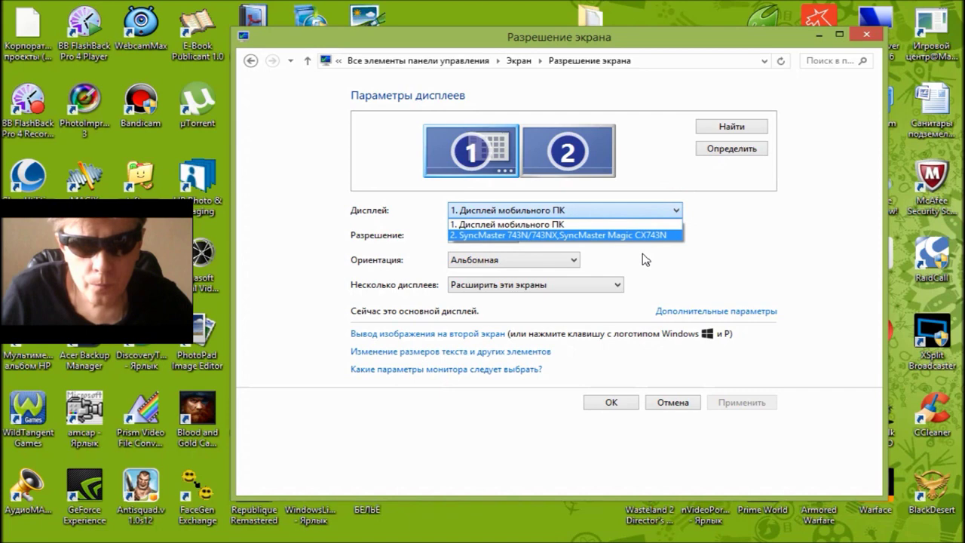
{"action": "left_click", "coordinate": [702, 219]}
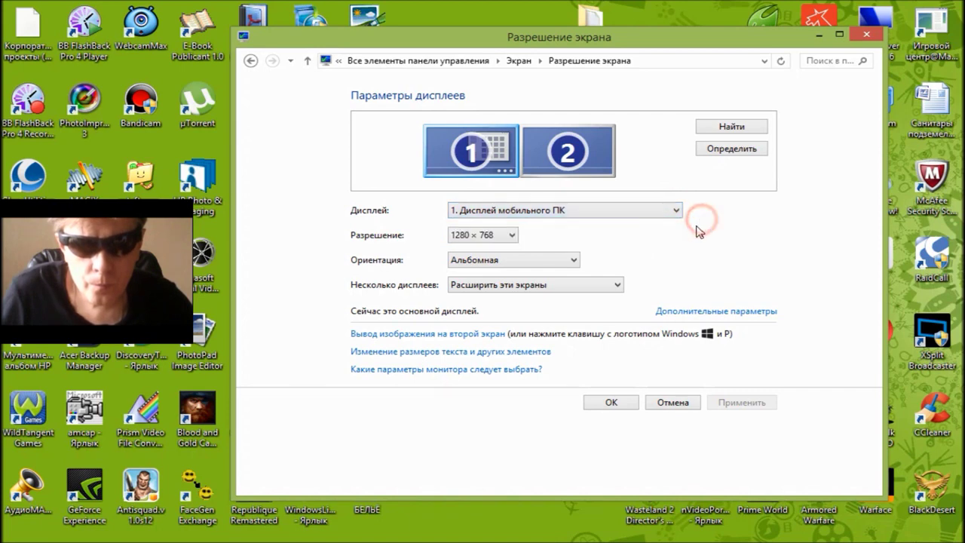
{"action": "left_click", "coordinate": [575, 261]}
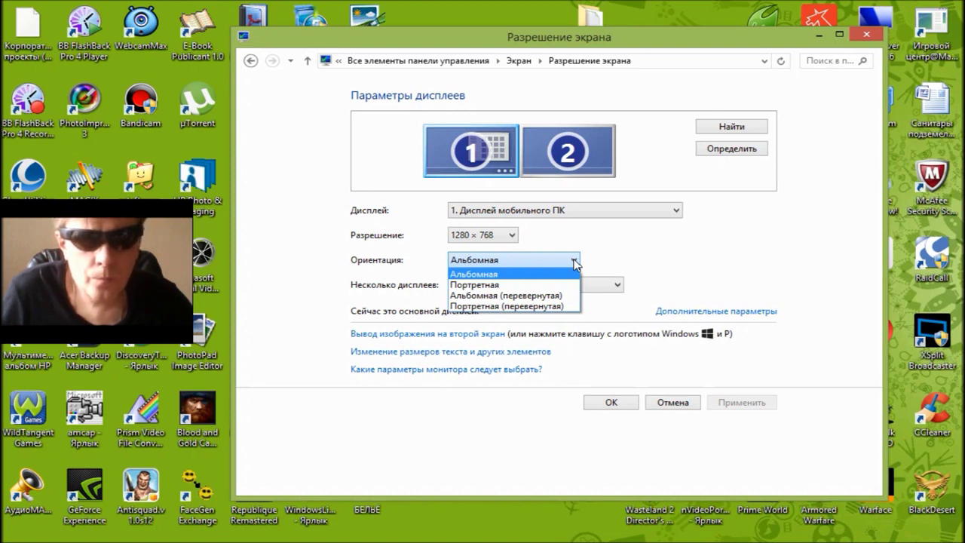
{"action": "left_click", "coordinate": [511, 236]}
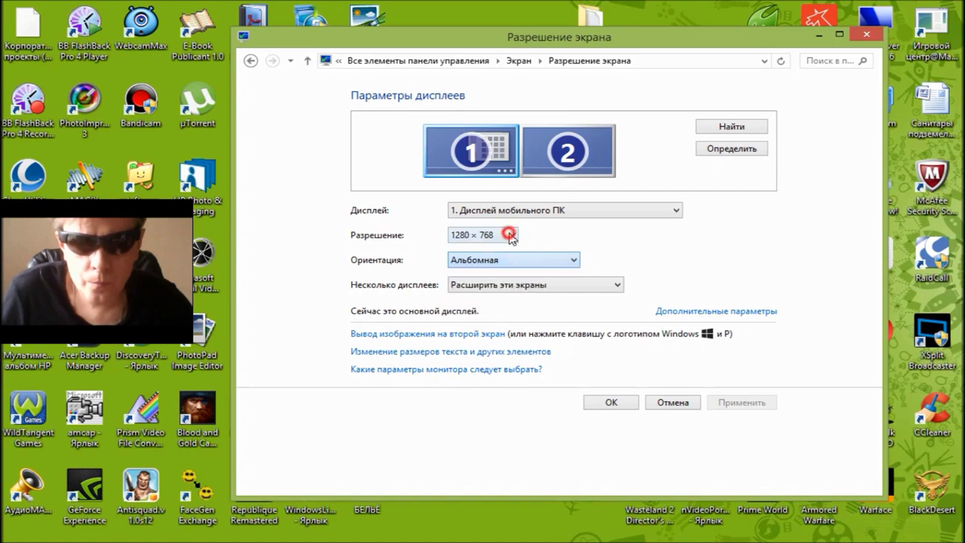
Step: Set the first display's resolution to the recommended 1366 × 768, apply it and keep the changes
{"action": "left_click", "coordinate": [513, 236]}
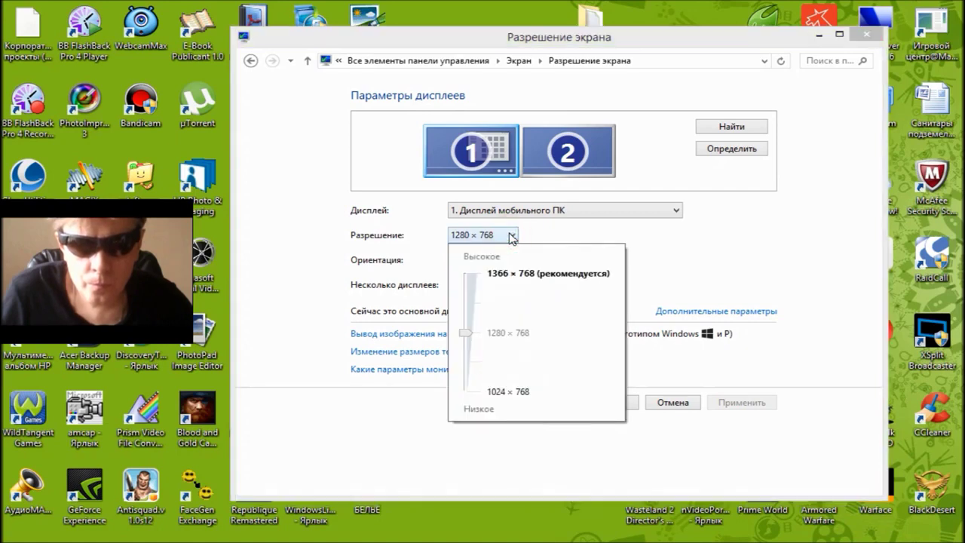
{"action": "left_click", "coordinate": [474, 273]}
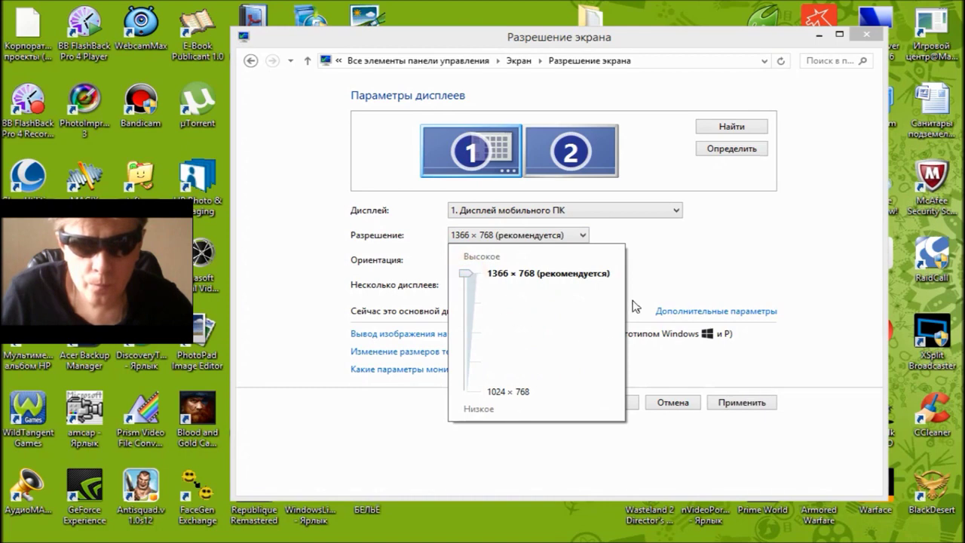
{"action": "left_click", "coordinate": [673, 259]}
{"action": "left_click", "coordinate": [742, 404]}
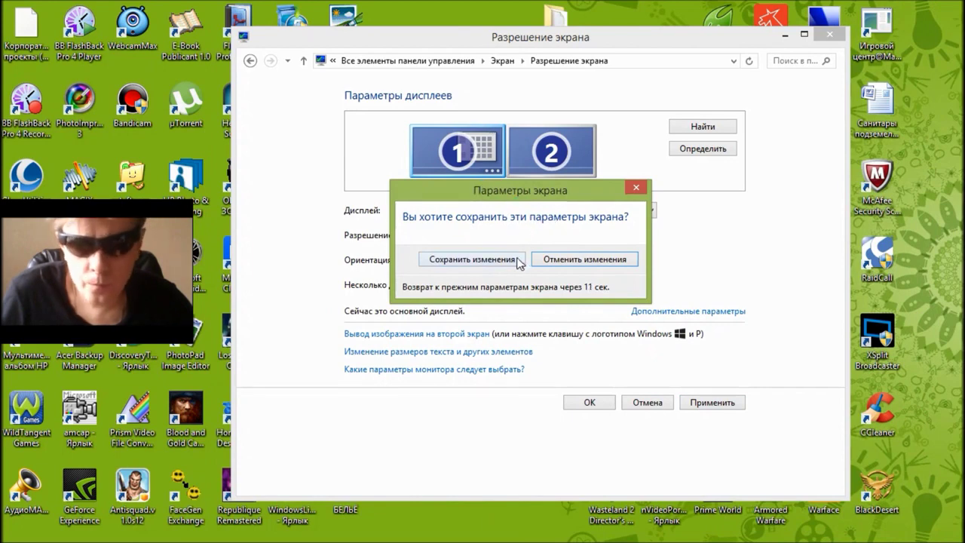
{"action": "left_click", "coordinate": [504, 261]}
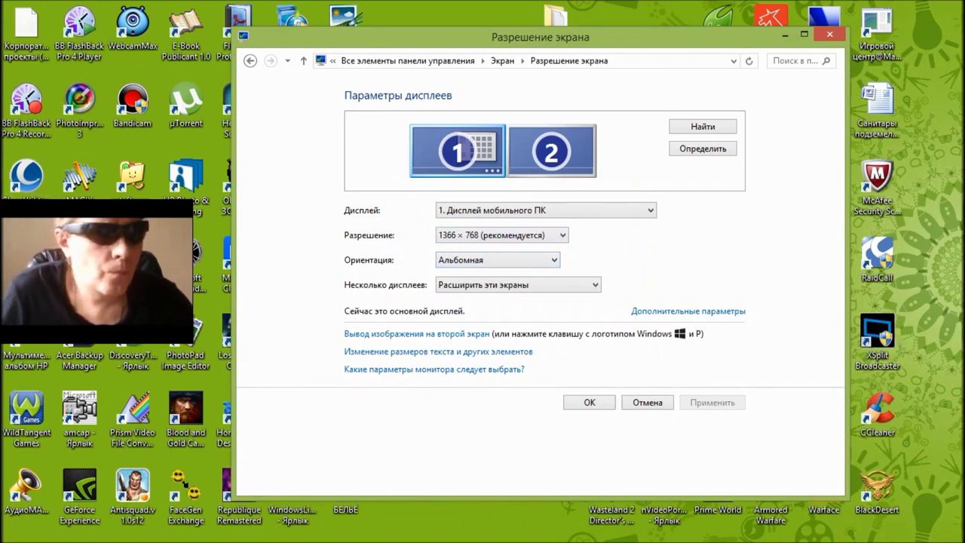
Step: Move the group of desktop icons including Google Chrome, eBay and Корзина into the free column at the first screen's edge
{"action": "key", "text": "super+p"}
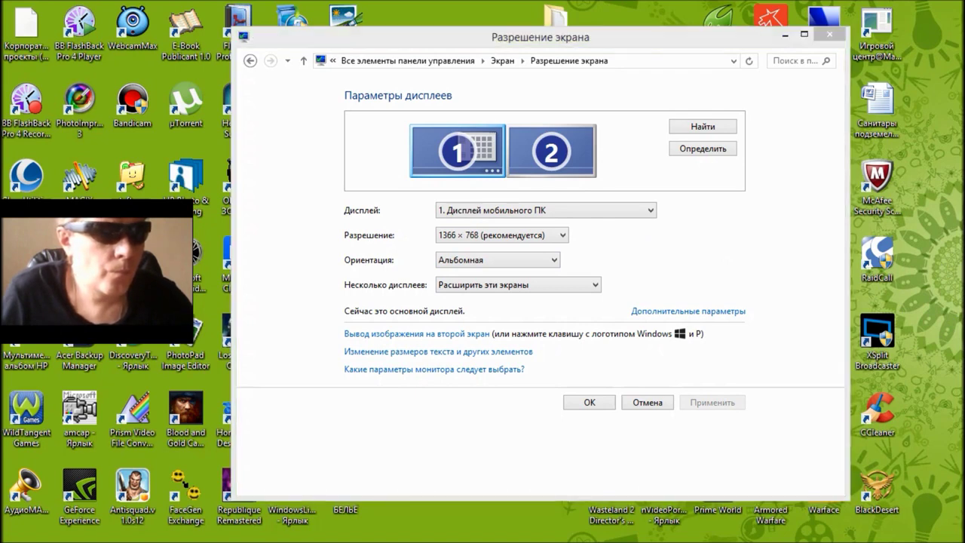
{"action": "left_click_drag", "start_coordinate": [948, 60], "coordinate": [933, 30]}
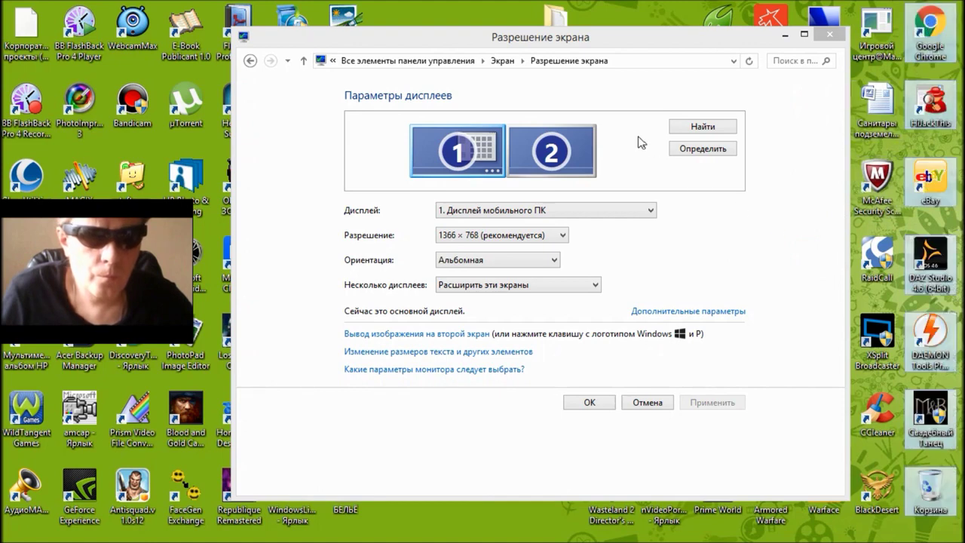
{"action": "left_click", "coordinate": [628, 13]}
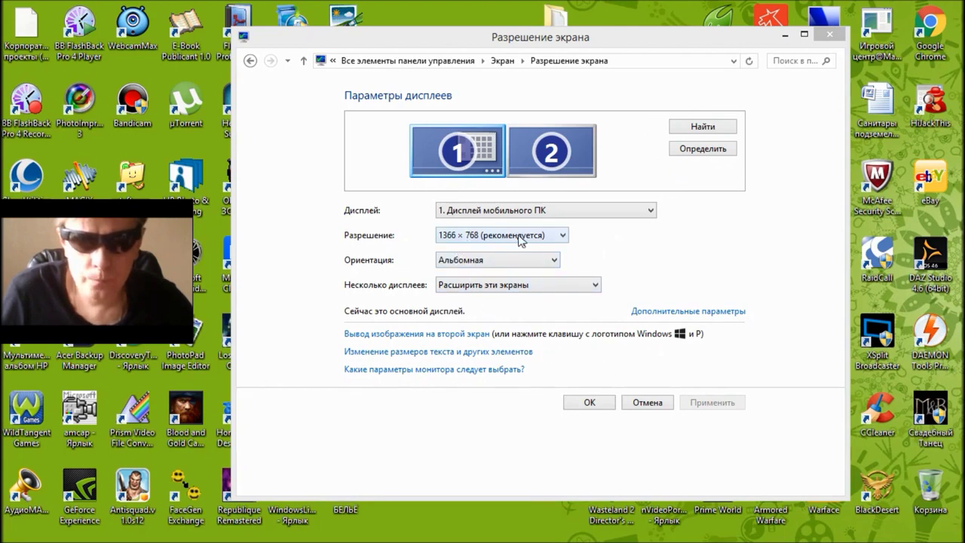
Step: Set the second display's resolution to the recommended 1280 × 1024, apply it and keep the changes
{"action": "left_click", "coordinate": [537, 161]}
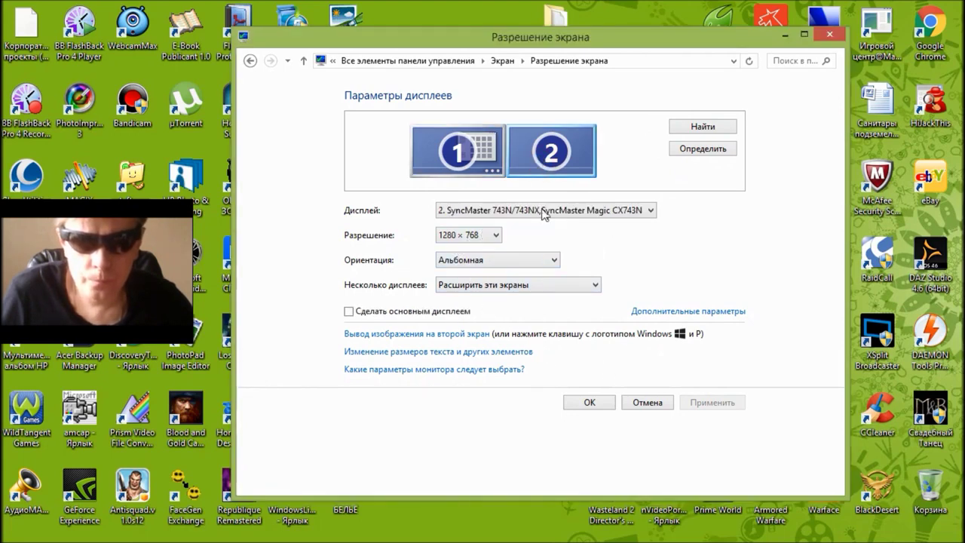
{"action": "left_click", "coordinate": [498, 236]}
{"action": "left_click", "coordinate": [456, 278]}
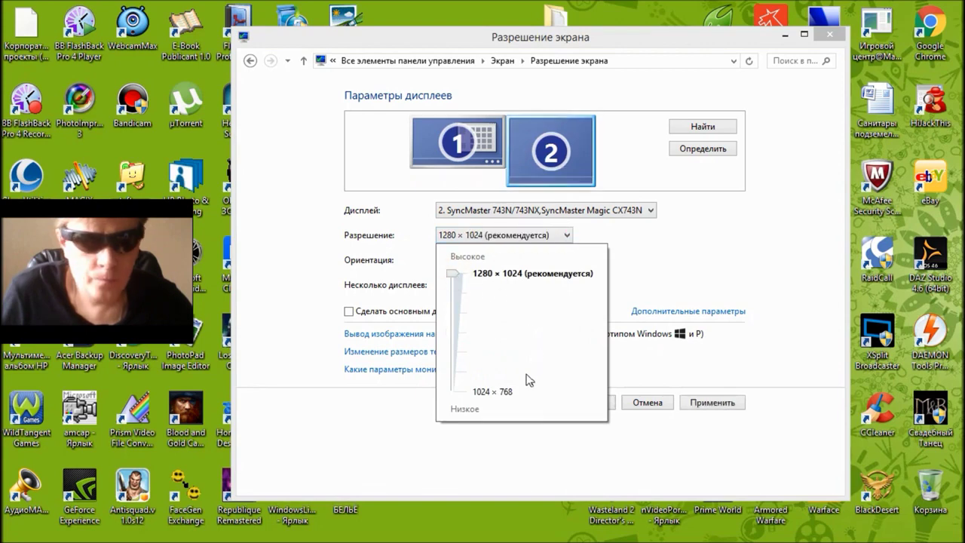
{"action": "left_click", "coordinate": [658, 366]}
{"action": "left_click", "coordinate": [716, 404]}
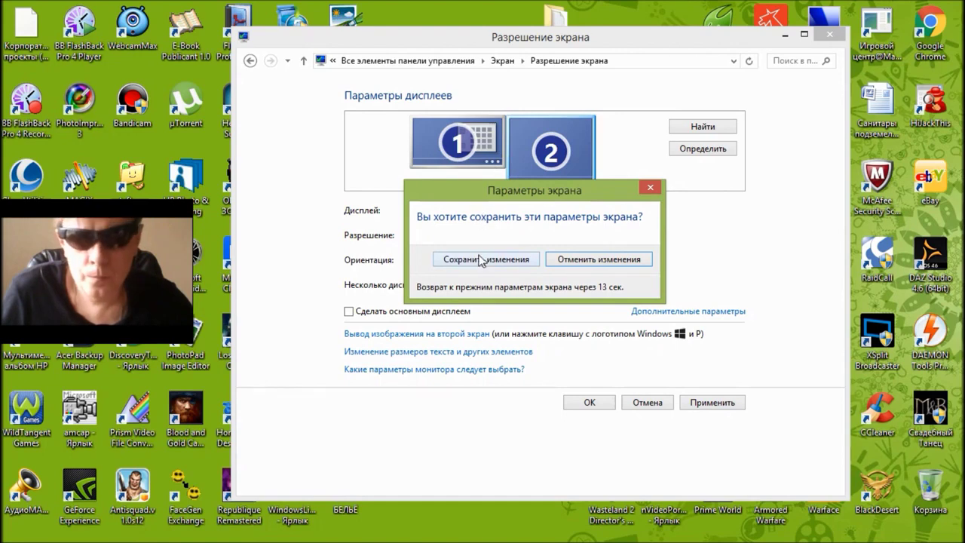
{"action": "left_click", "coordinate": [483, 261]}
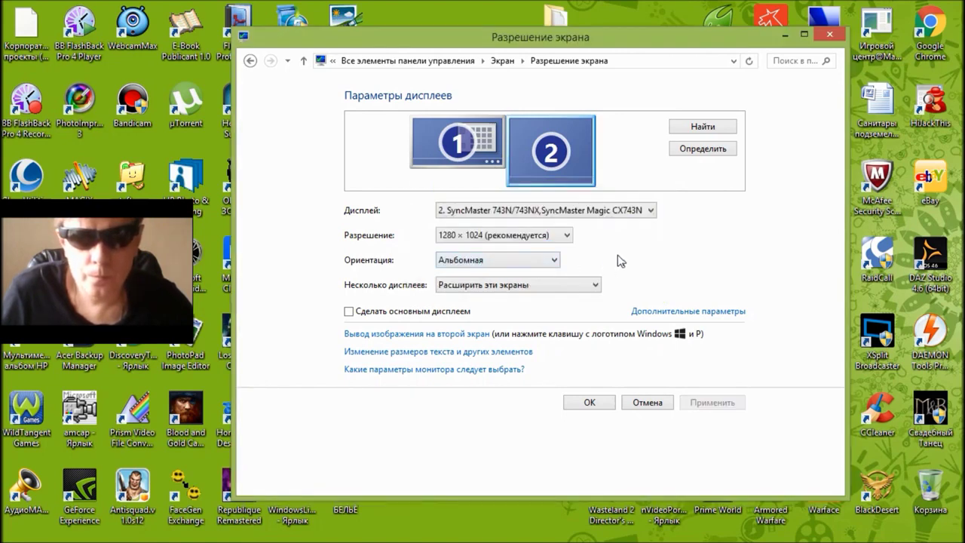
Step: Compare the current settings of display 1 and display 2
{"action": "left_click", "coordinate": [442, 145]}
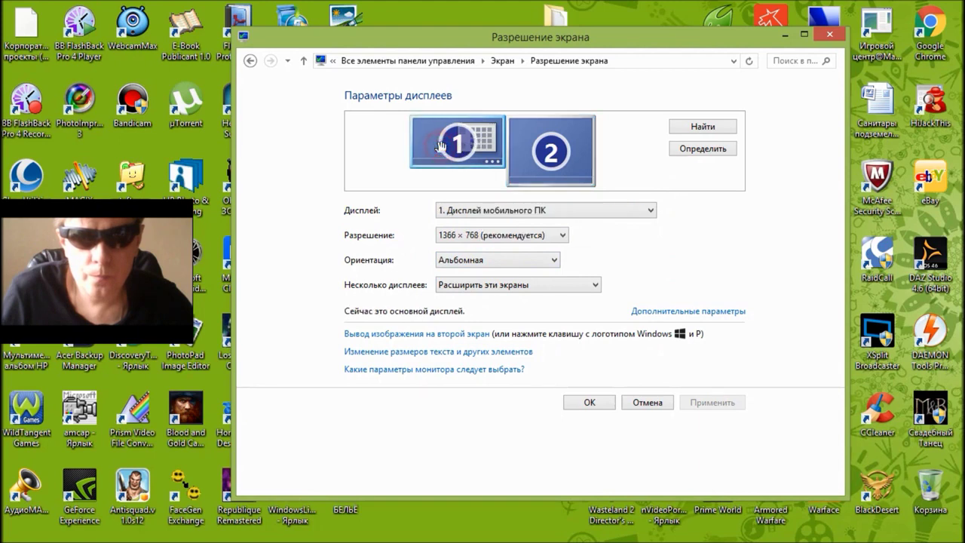
{"action": "left_click", "coordinate": [553, 166]}
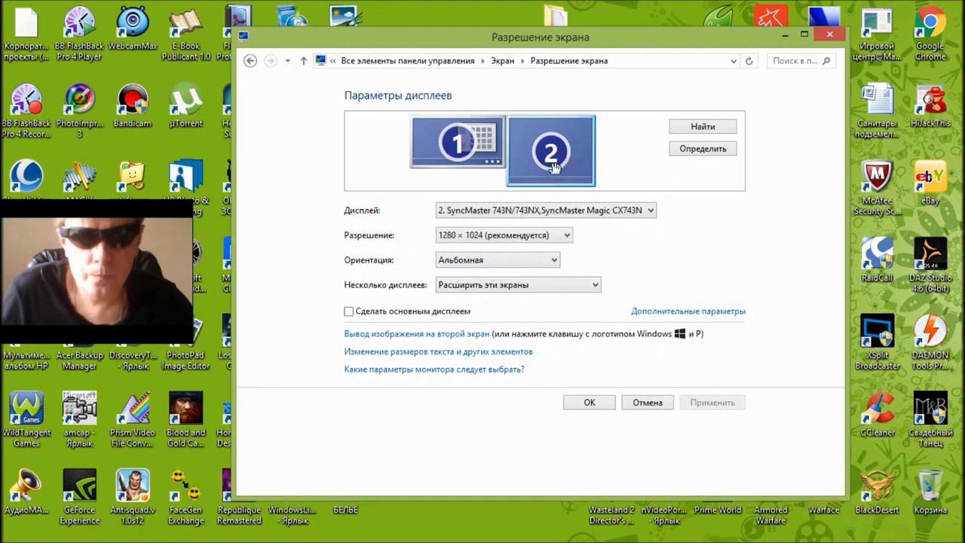
{"action": "left_click", "coordinate": [447, 149]}
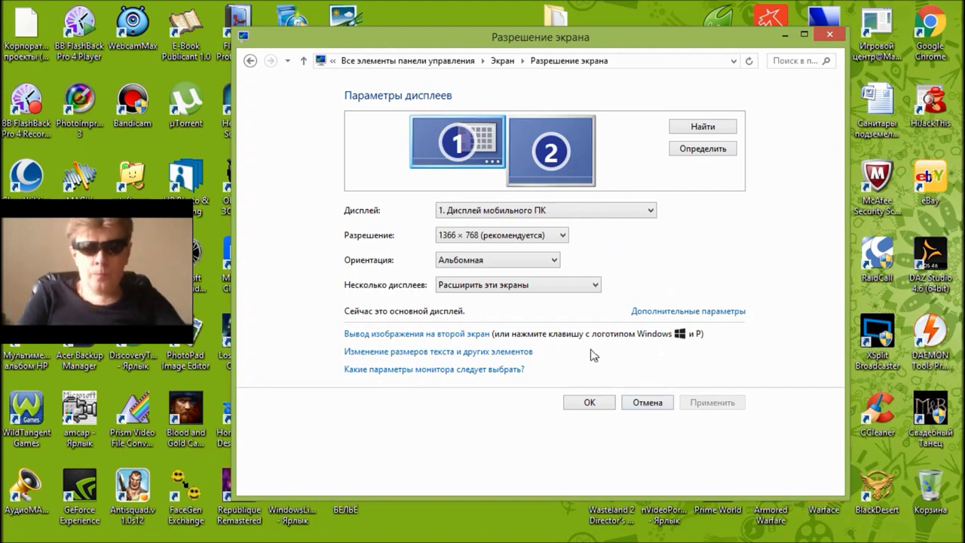
{"action": "left_click", "coordinate": [590, 400]}
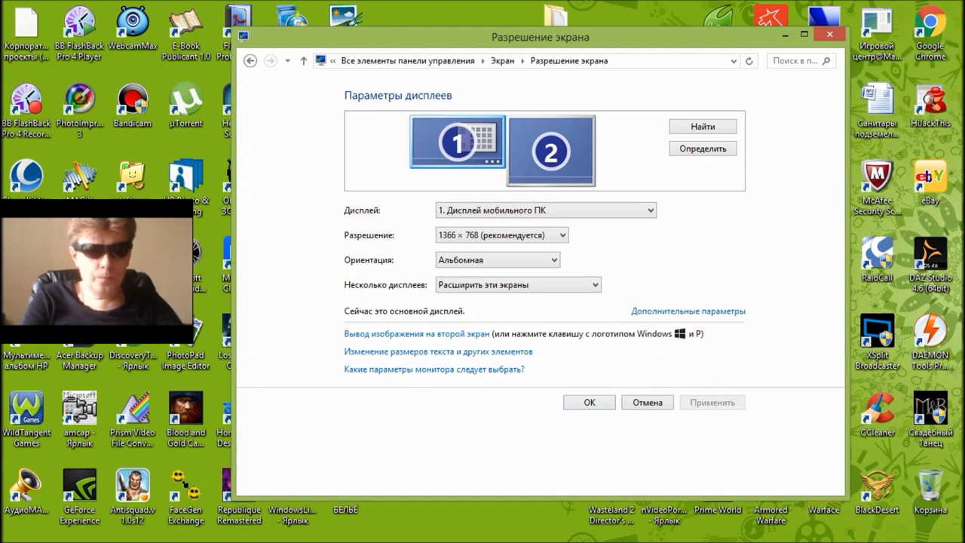
Step: View the screen brightness control in the system's quick settings (Параметры) and close them without changing it
{"action": "mouse_move", "coordinate": [939, 409]}
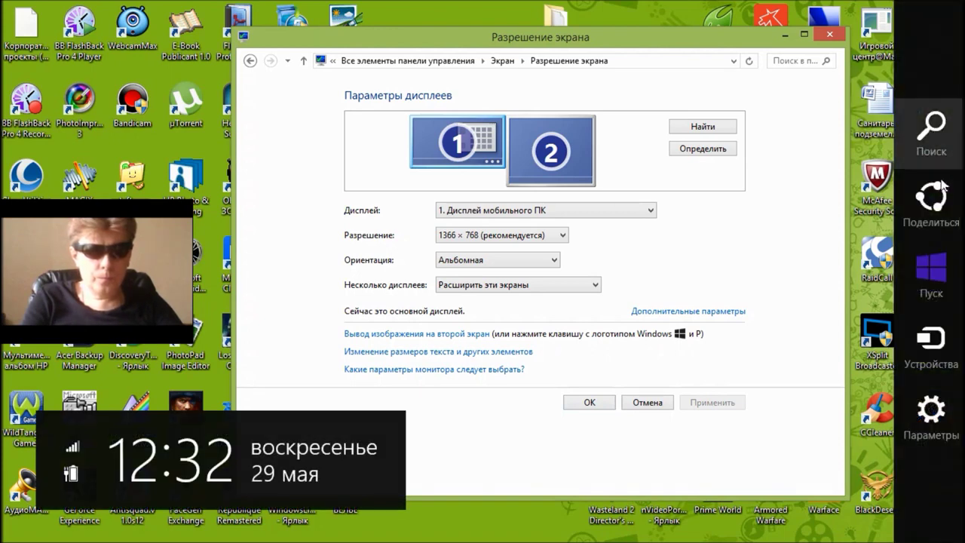
{"action": "left_click", "coordinate": [935, 409]}
{"action": "left_click", "coordinate": [908, 375]}
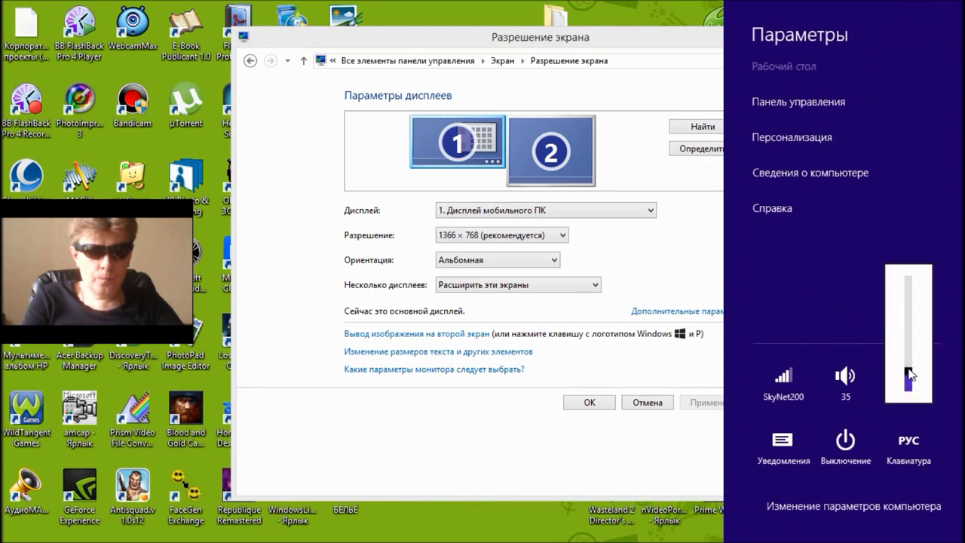
{"action": "left_click", "coordinate": [909, 375]}
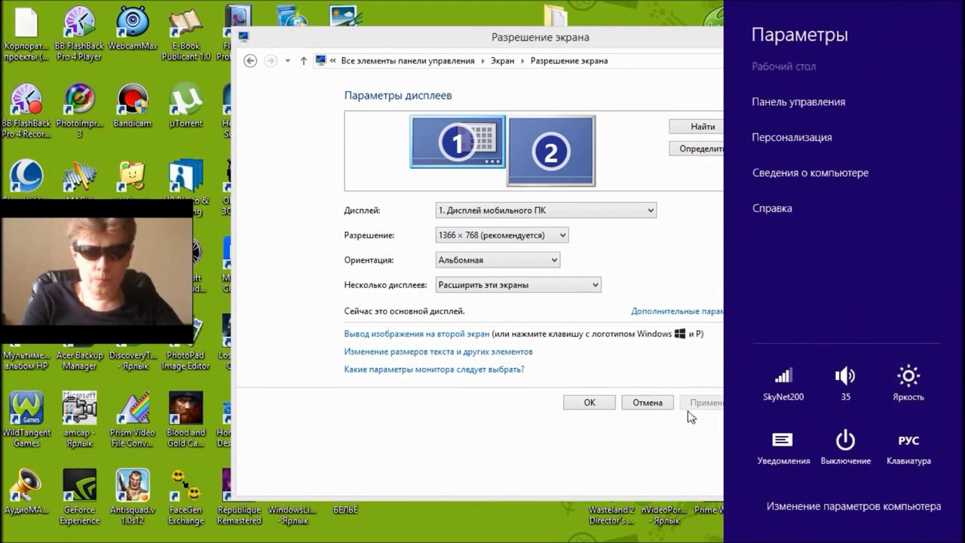
{"action": "left_click", "coordinate": [638, 442]}
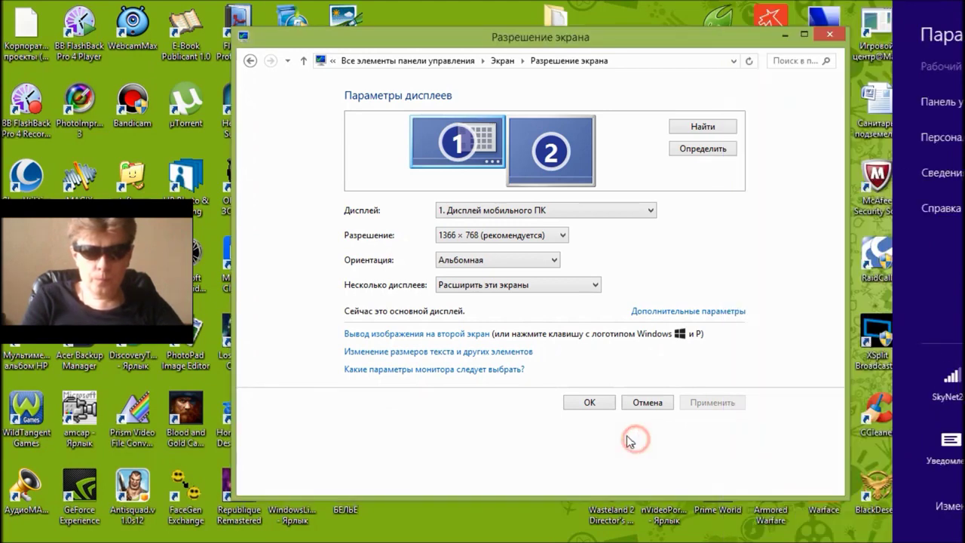
Step: Accept the screen resolution settings, and minimize the Экран window after moving it to the second monitor and back
{"action": "left_click", "coordinate": [591, 404]}
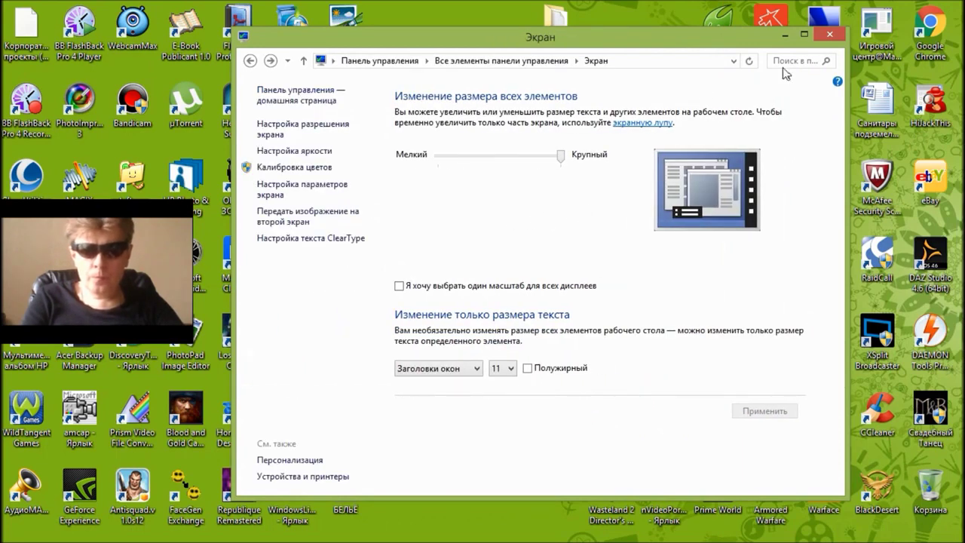
{"action": "left_click_drag", "start_coordinate": [513, 32], "coordinate": [964, 32]}
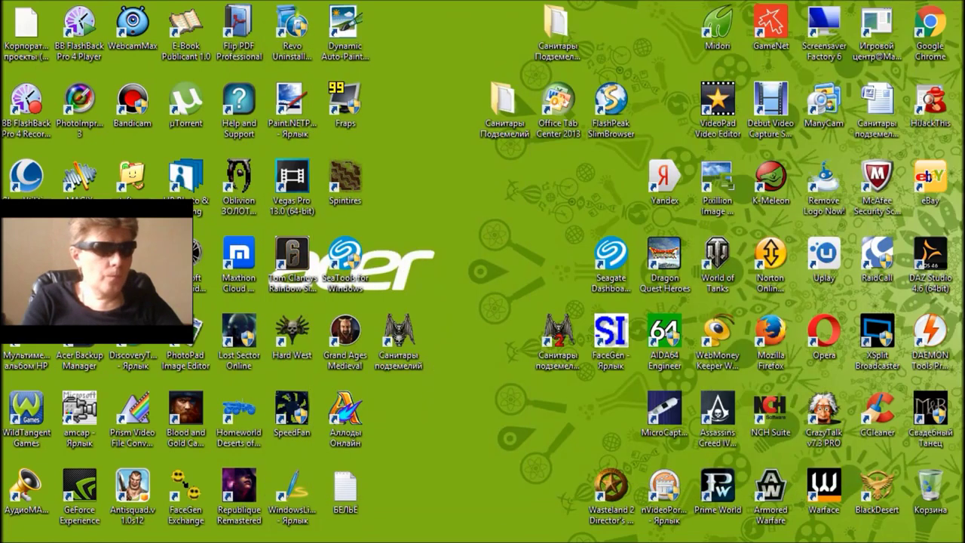
{"action": "left_click_drag", "start_coordinate": [964, 33], "coordinate": [422, 56]}
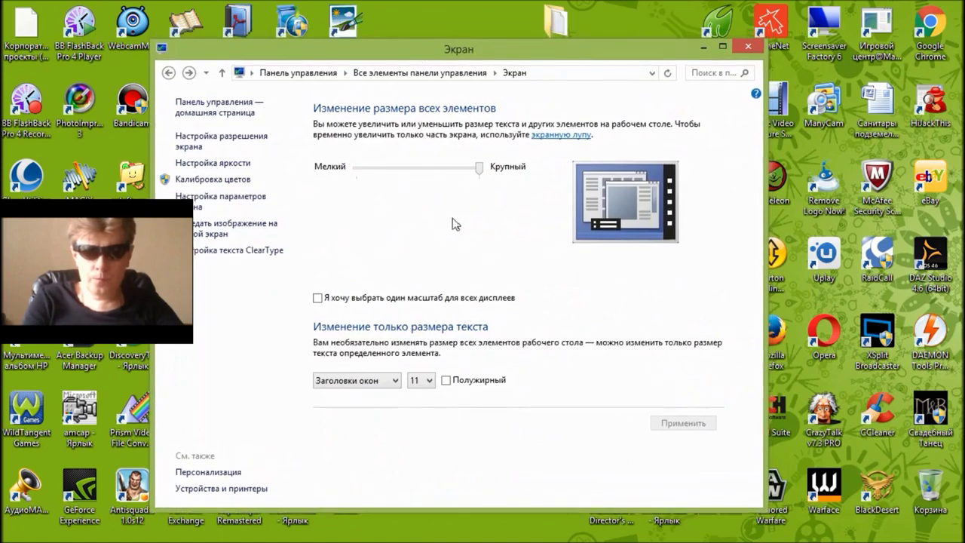
{"action": "left_click", "coordinate": [703, 48]}
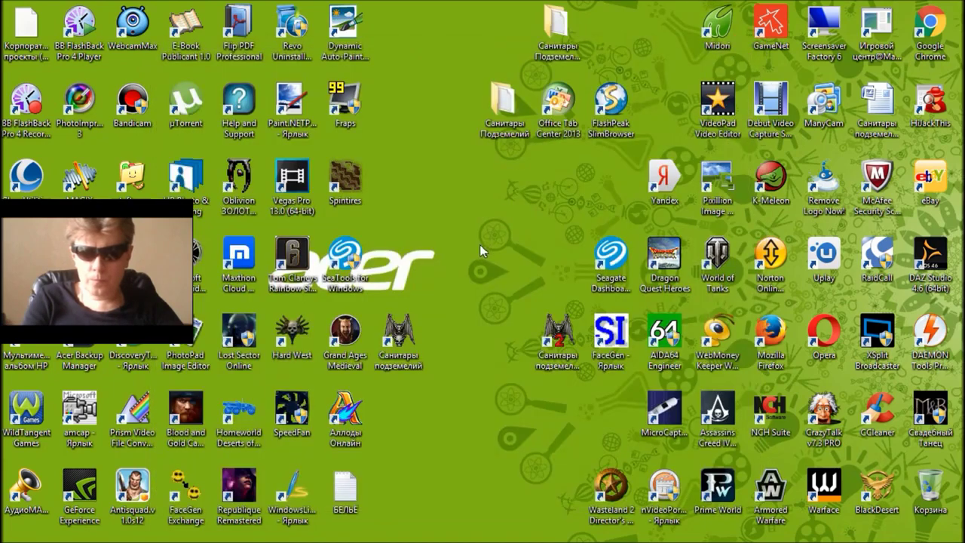
Step: Open a new File Explorer (Проводник) window from the desktop
{"action": "mouse_move", "coordinate": [224, 504]}
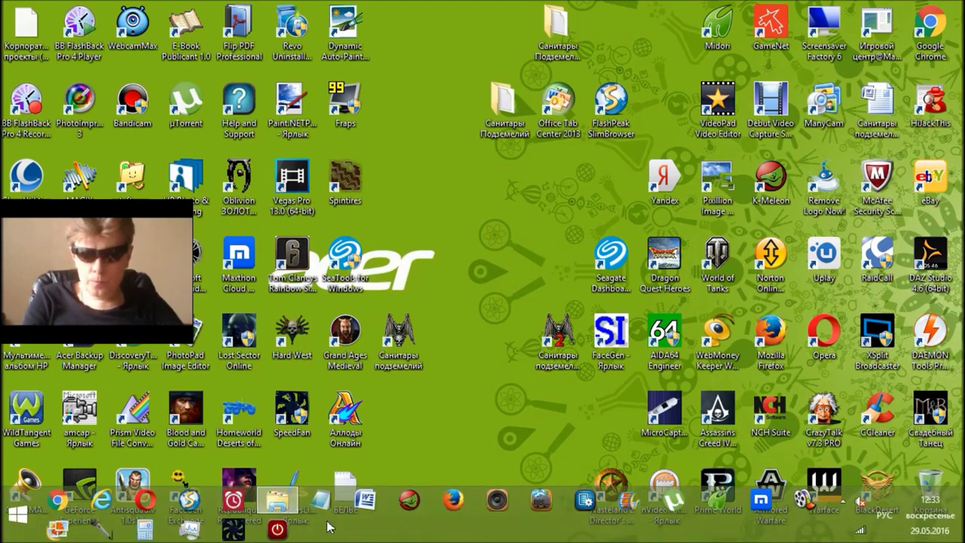
{"action": "right_click", "coordinate": [290, 503]}
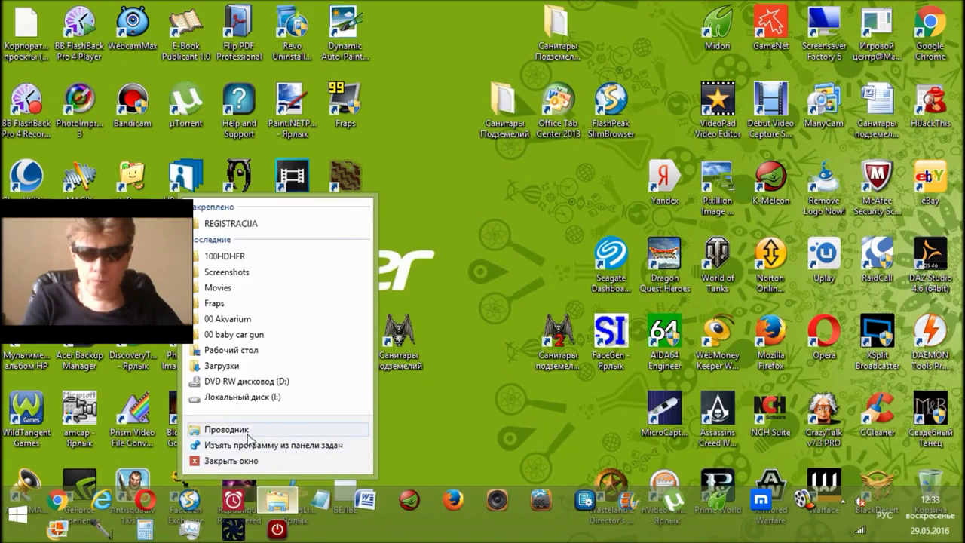
{"action": "left_click", "coordinate": [249, 426]}
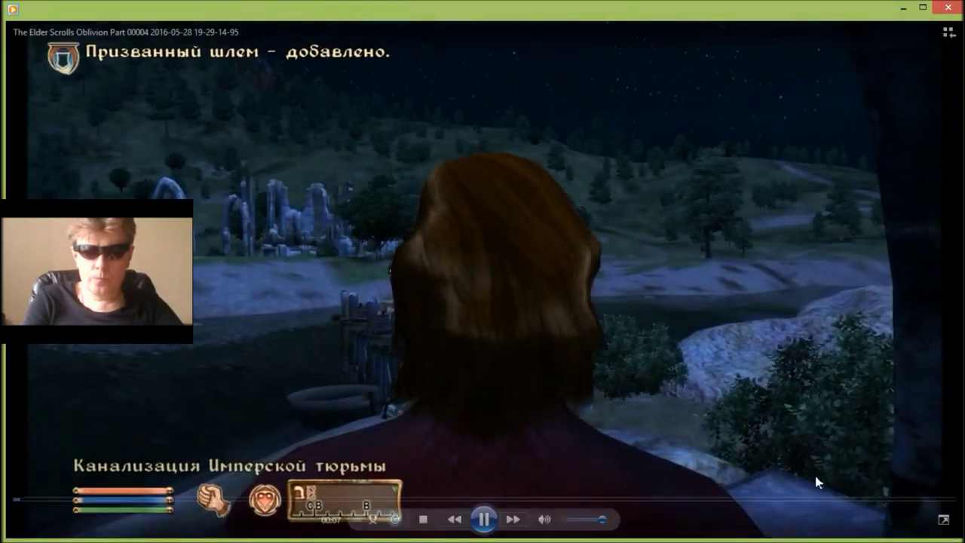
Step: Show the playing The Elder Scrolls Oblivion video in full screen and skip ahead to about 42:24
{"action": "double_click", "coordinate": [819, 438]}
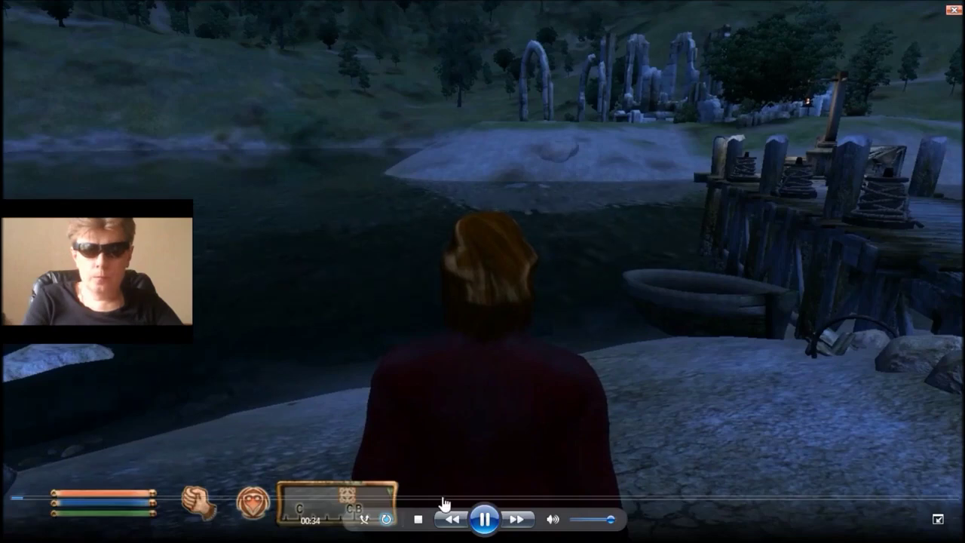
{"action": "left_click", "coordinate": [451, 498]}
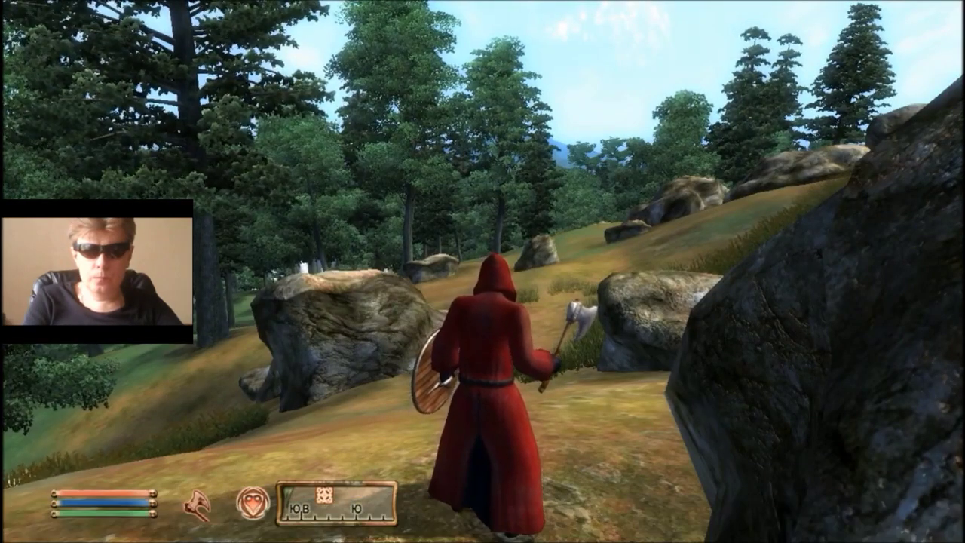
{"action": "mouse_move", "coordinate": [603, 452]}
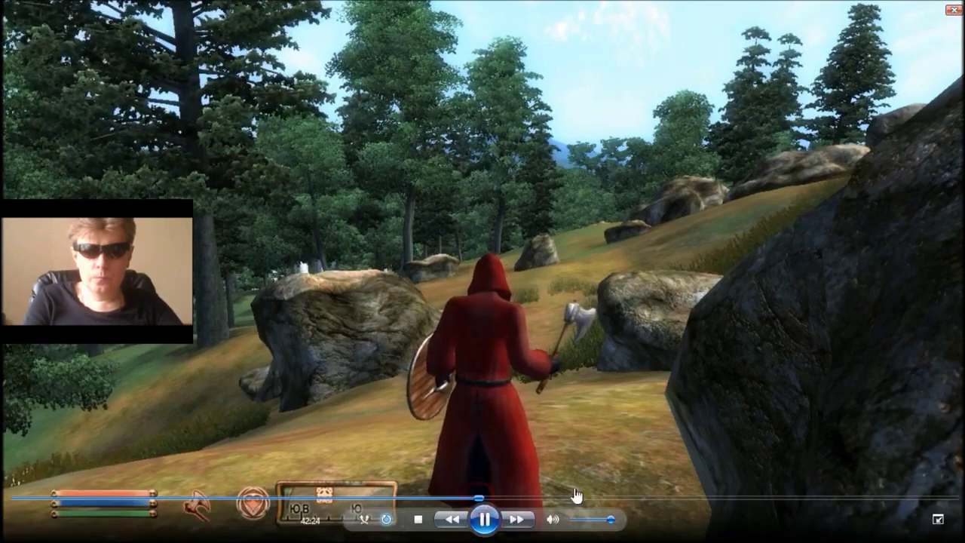
{"action": "left_click", "coordinate": [485, 498]}
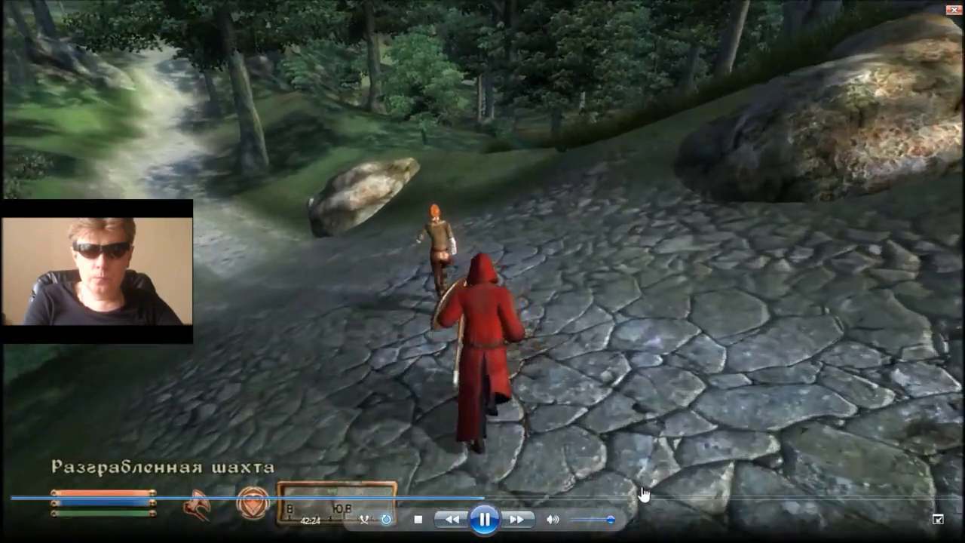